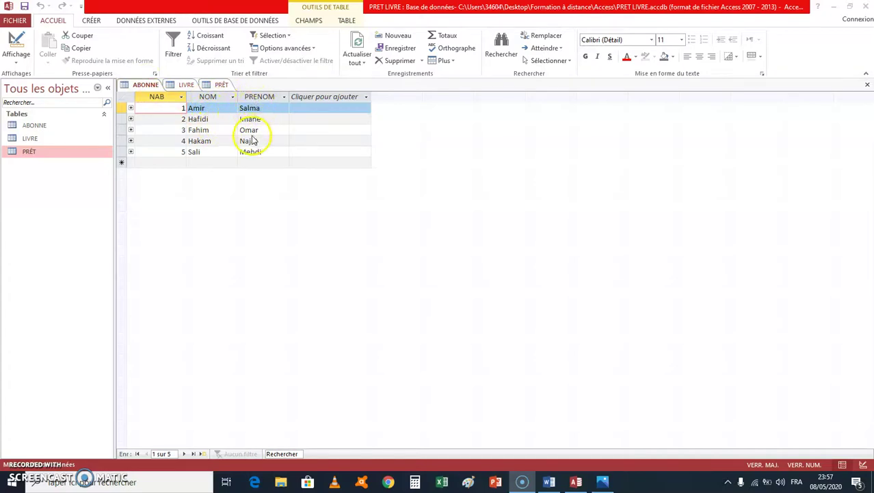
- Review the LIVRE and PRÊT tables, and close all three open tables
{"action": "left_click", "coordinate": [187, 85]}
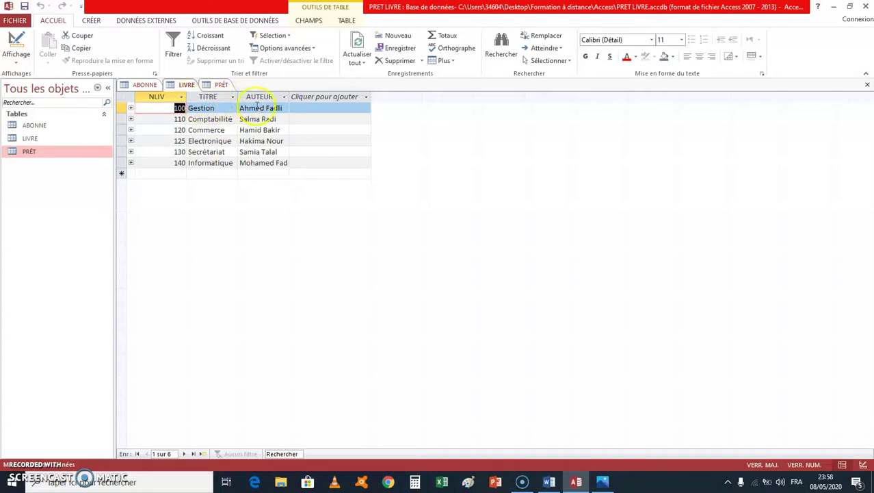
{"action": "left_click", "coordinate": [219, 85]}
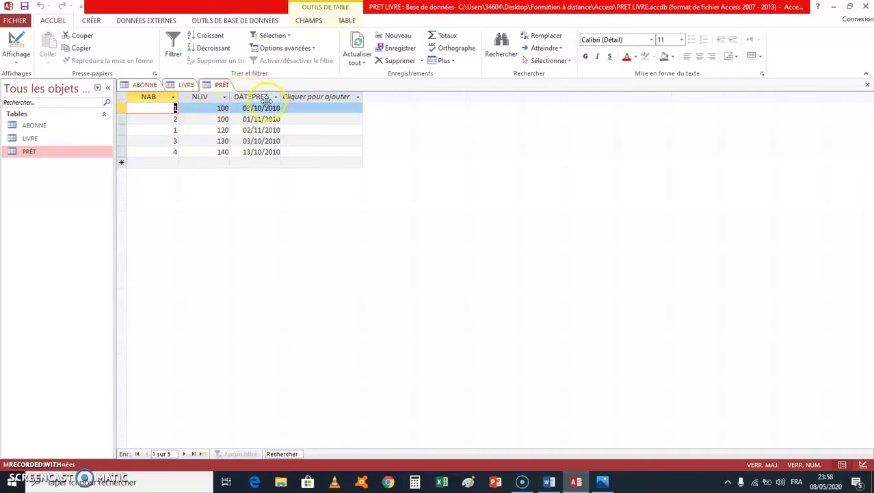
{"action": "left_click", "coordinate": [869, 87]}
{"action": "left_click", "coordinate": [869, 86]}
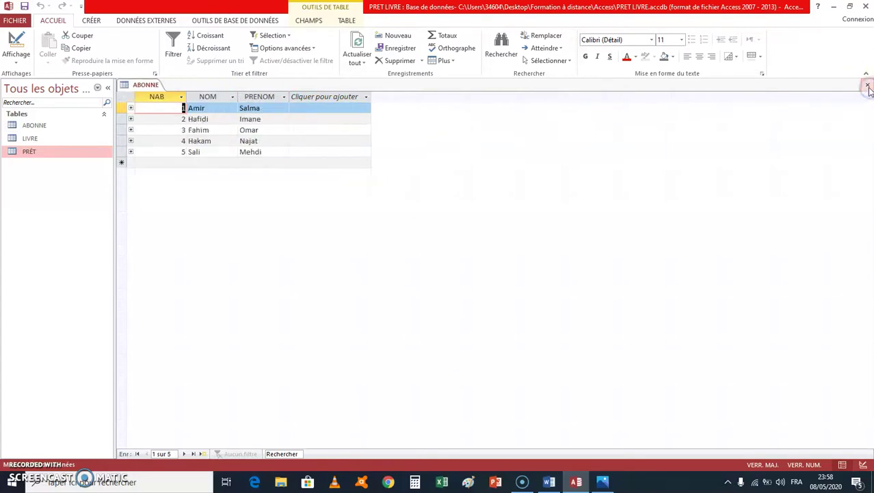
{"action": "left_click", "coordinate": [868, 87]}
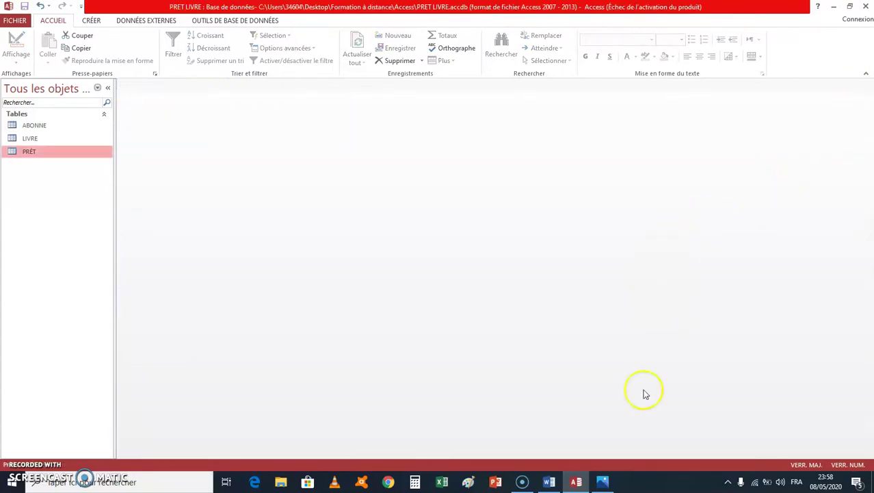
- Consult the exercise list REQUETE.png in Photos and start a new query in design view with the ABONNE table
{"action": "left_click", "coordinate": [603, 483]}
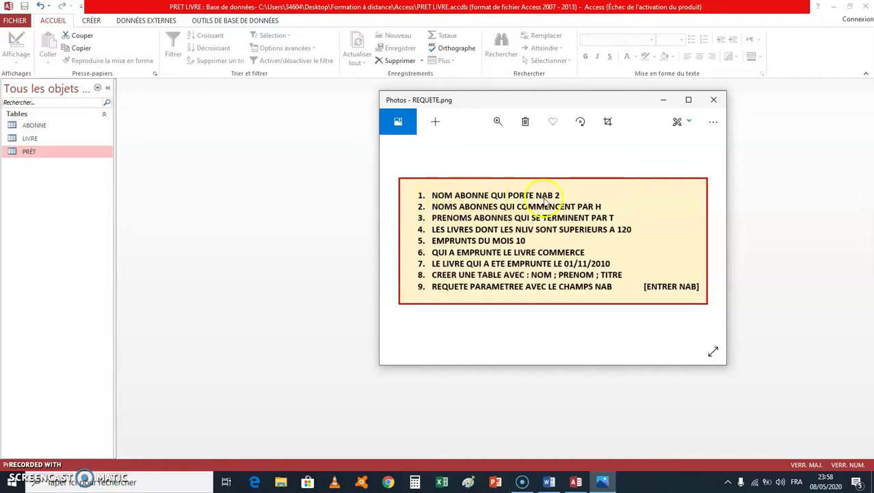
{"action": "left_click", "coordinate": [666, 102]}
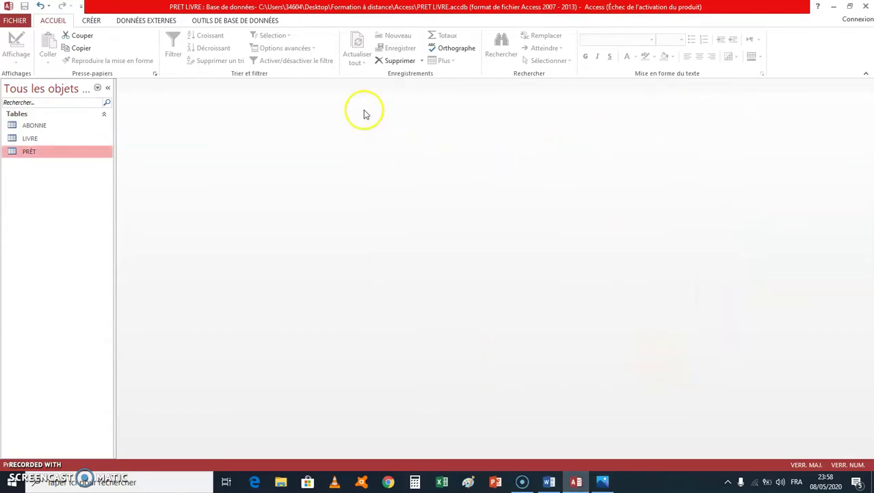
{"action": "left_click", "coordinate": [90, 18]}
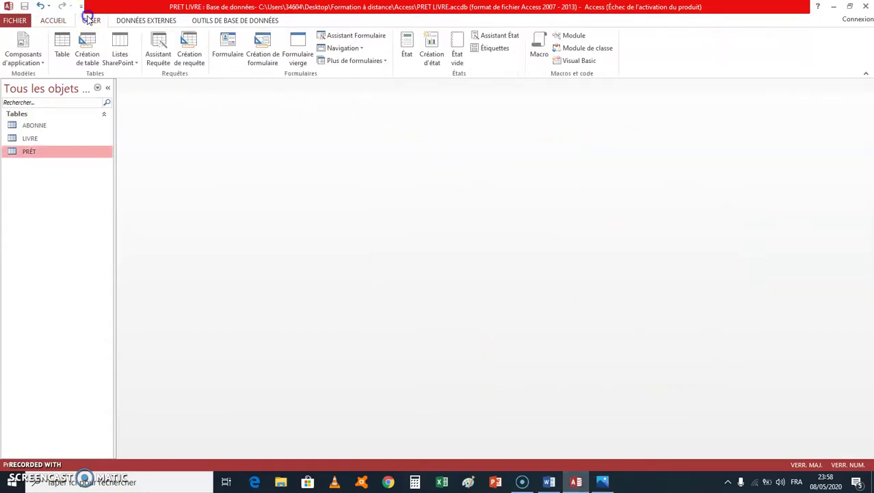
{"action": "left_click", "coordinate": [188, 48]}
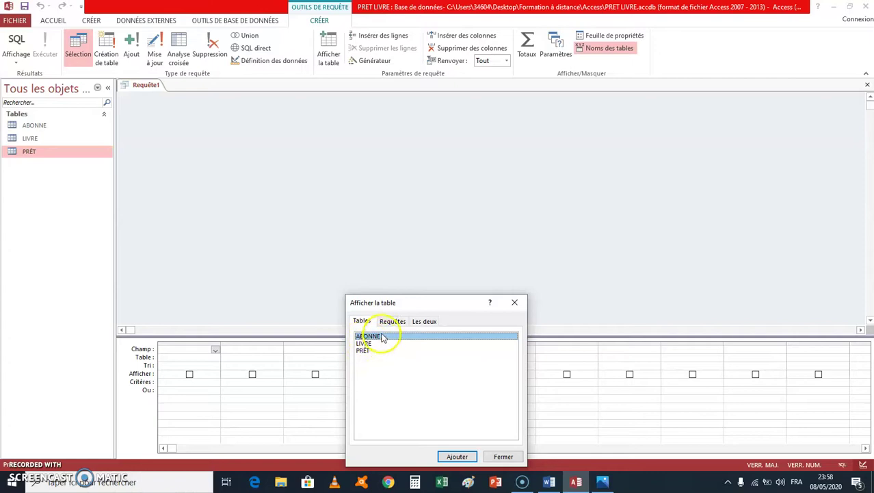
{"action": "left_click", "coordinate": [459, 457]}
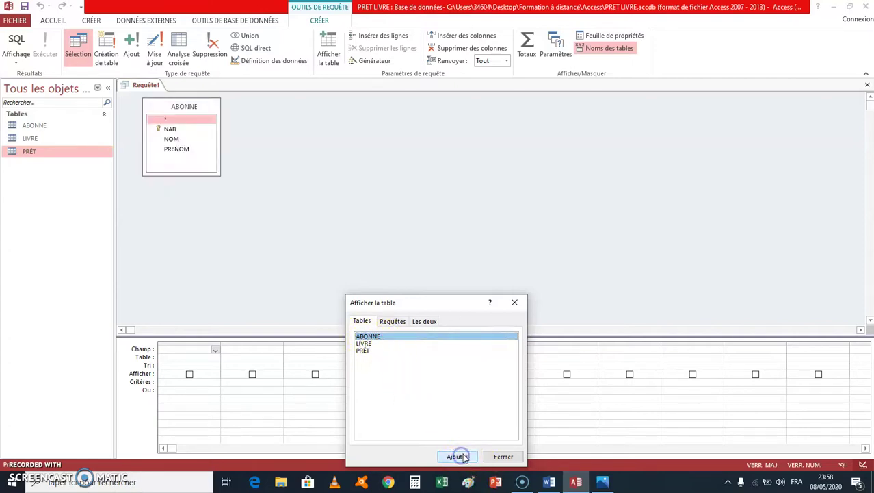
{"action": "left_click", "coordinate": [519, 303]}
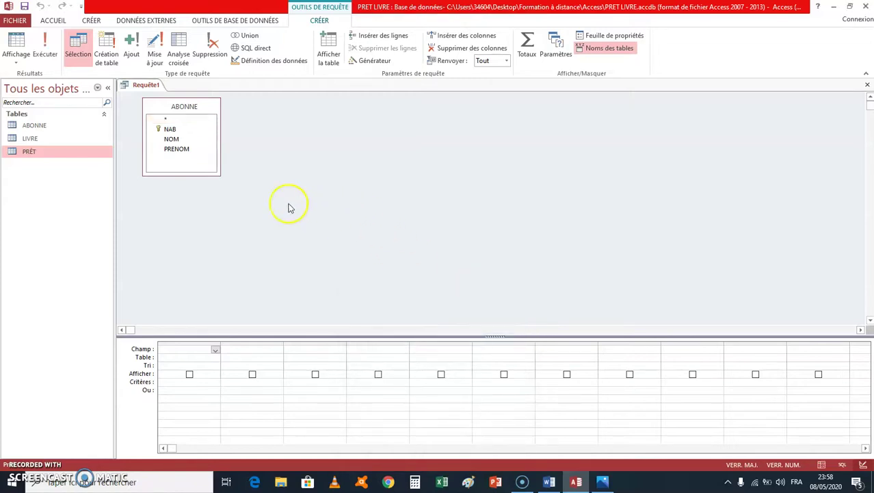
- Add the NAB, NOM and PRENOM fields of ABONNE to the first three columns of the query grid
{"action": "left_click_drag", "start_coordinate": [170, 129], "coordinate": [202, 263]}
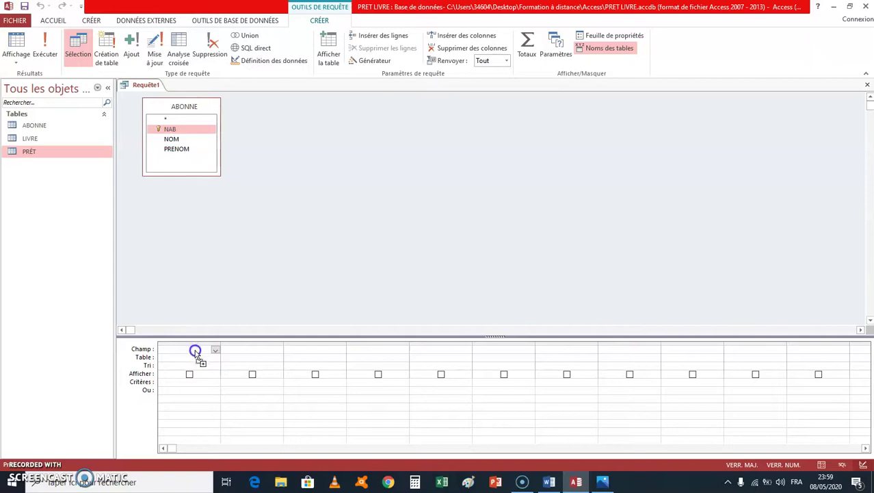
{"action": "left_click_drag", "start_coordinate": [195, 351], "coordinate": [196, 350]}
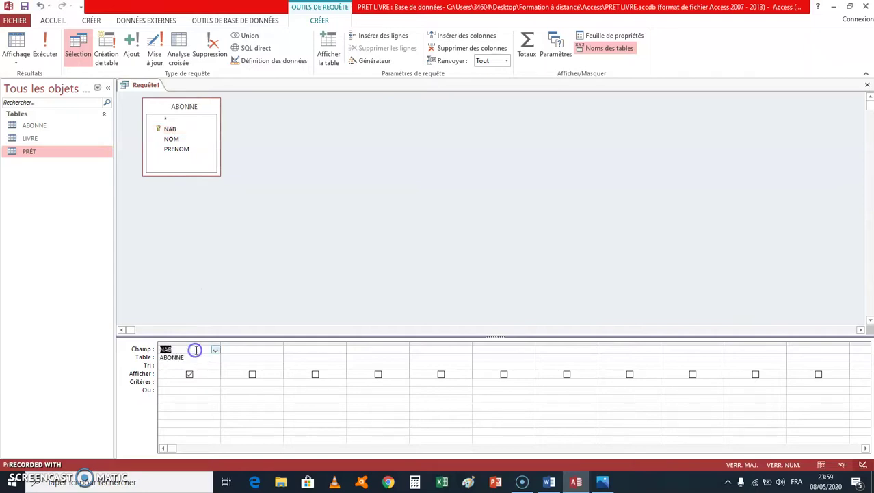
{"action": "left_click", "coordinate": [174, 140]}
{"action": "left_click_drag", "start_coordinate": [174, 140], "coordinate": [254, 290]}
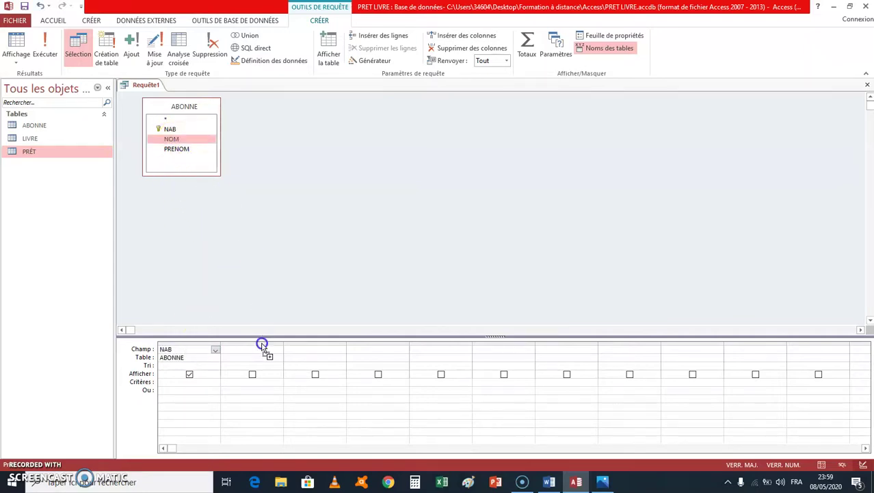
{"action": "left_click_drag", "start_coordinate": [260, 350], "coordinate": [260, 349]}
{"action": "left_click_drag", "start_coordinate": [176, 148], "coordinate": [298, 297]}
{"action": "left_click_drag", "start_coordinate": [311, 354], "coordinate": [312, 352]}
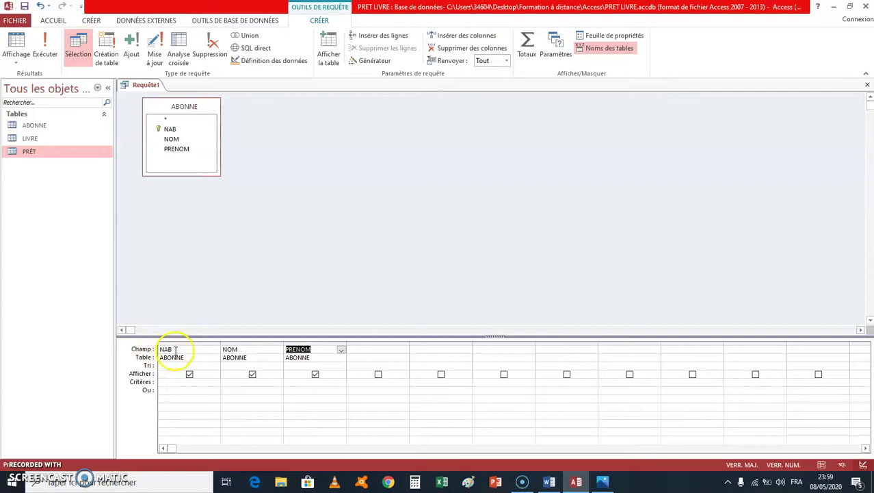
- Set the NAB criterion to 2 and run the query
{"action": "left_click", "coordinate": [171, 381]}
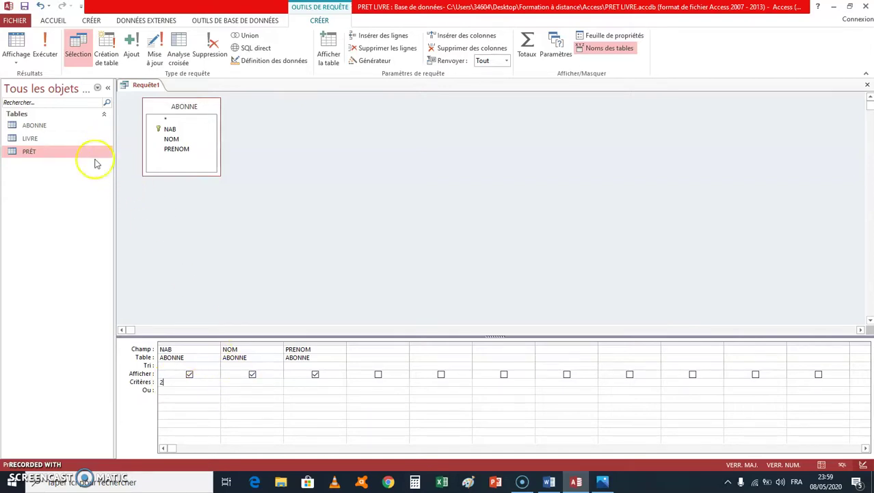
{"action": "left_click", "coordinate": [48, 44]}
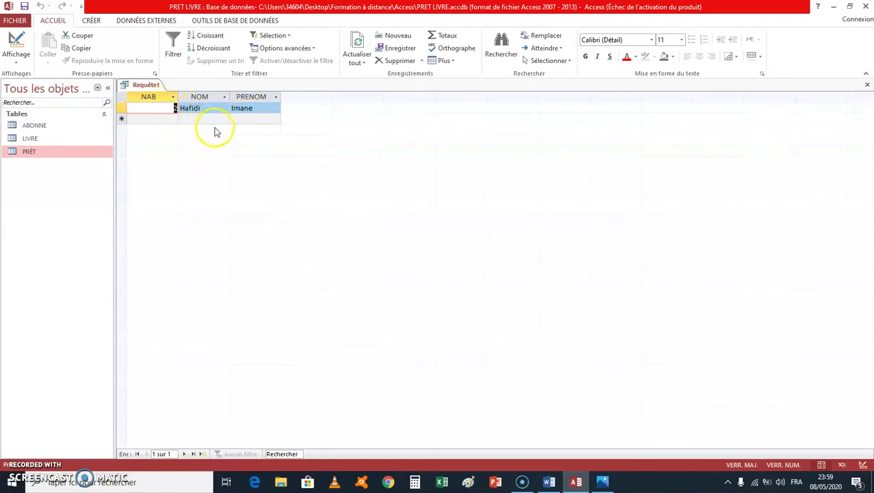
- Close the query and save it under the name Requête1
{"action": "left_click", "coordinate": [867, 85]}
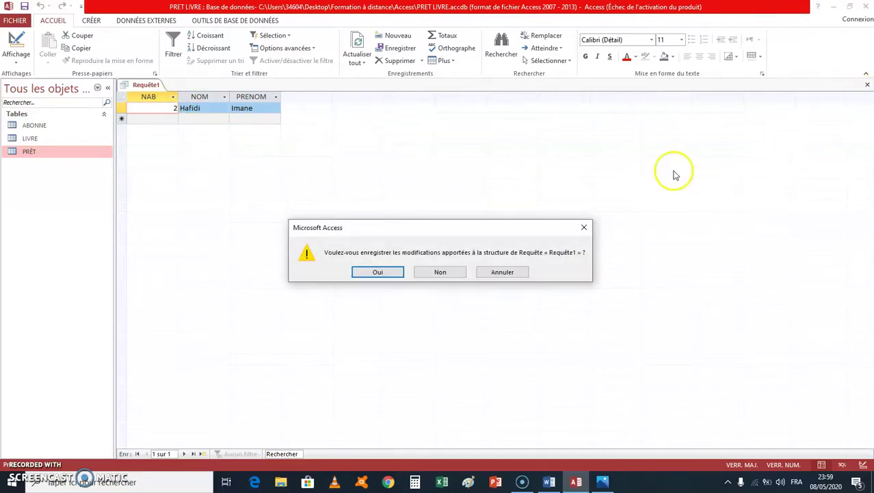
{"action": "left_click", "coordinate": [386, 271]}
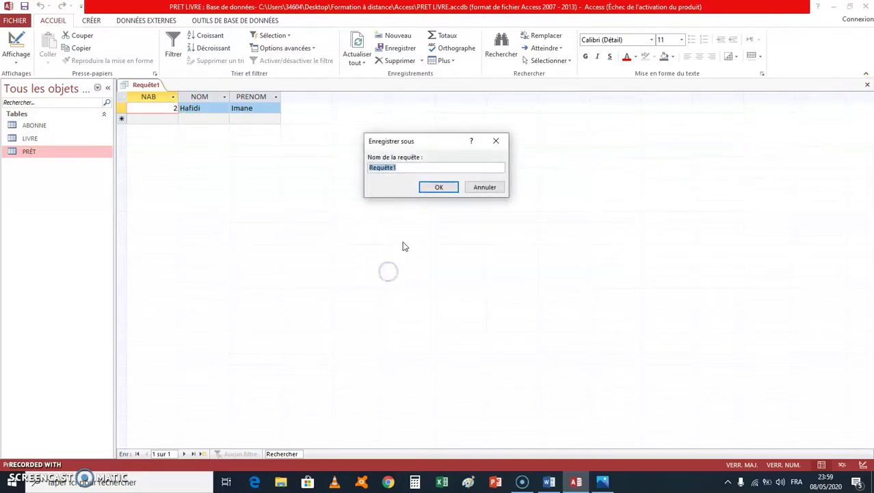
{"action": "left_click", "coordinate": [440, 187]}
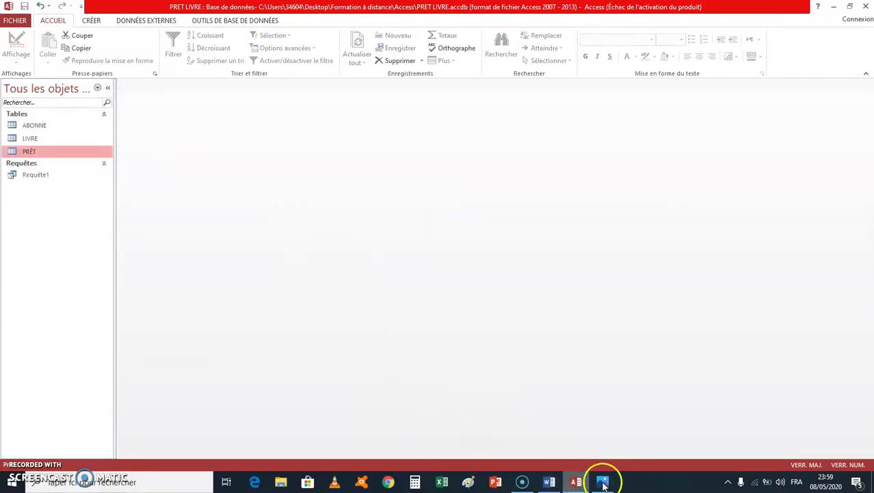
- Check the second exercise in the REQUETE.png list and start a second design-view query with the ABONNE table
{"action": "left_click", "coordinate": [578, 432]}
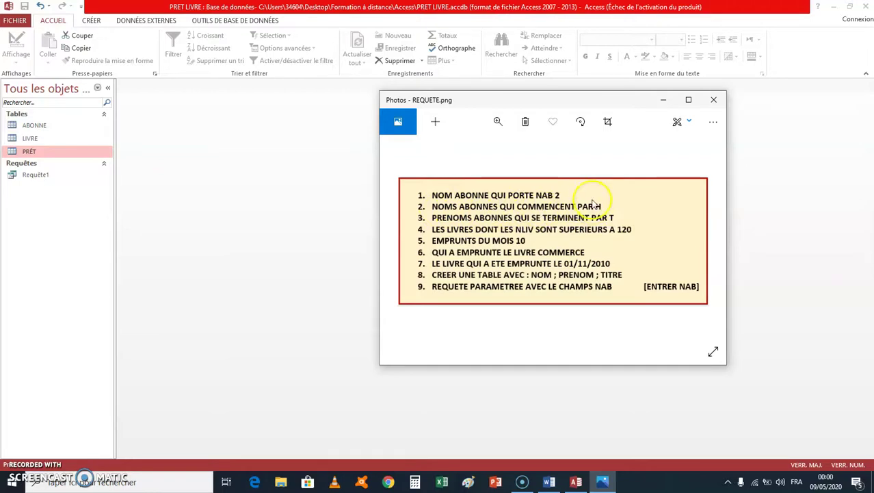
{"action": "left_click", "coordinate": [665, 101]}
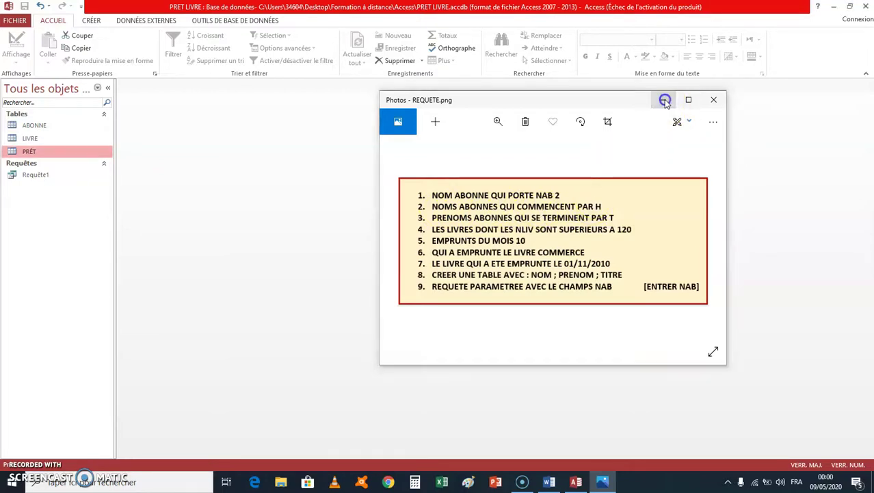
{"action": "left_click", "coordinate": [92, 21]}
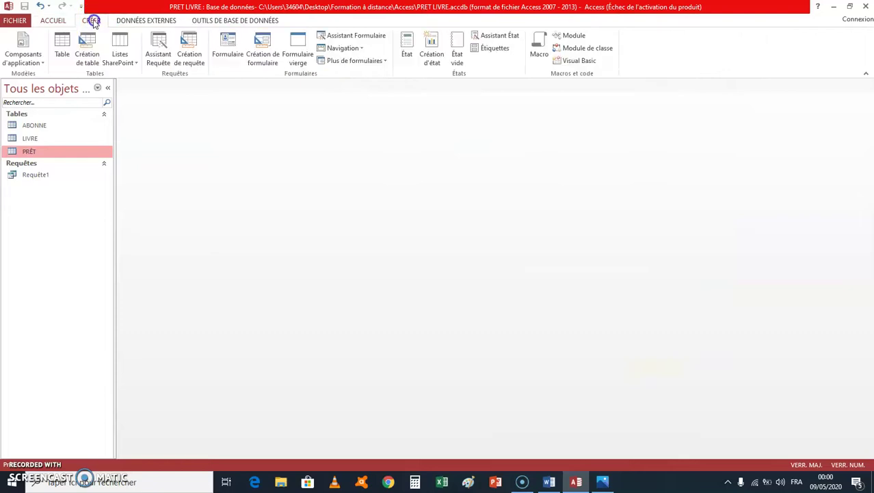
{"action": "left_click", "coordinate": [192, 55]}
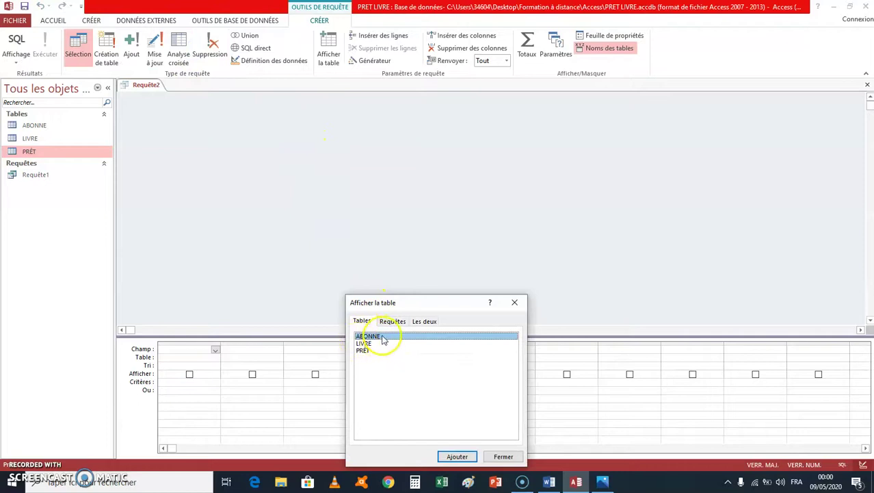
{"action": "left_click", "coordinate": [457, 456]}
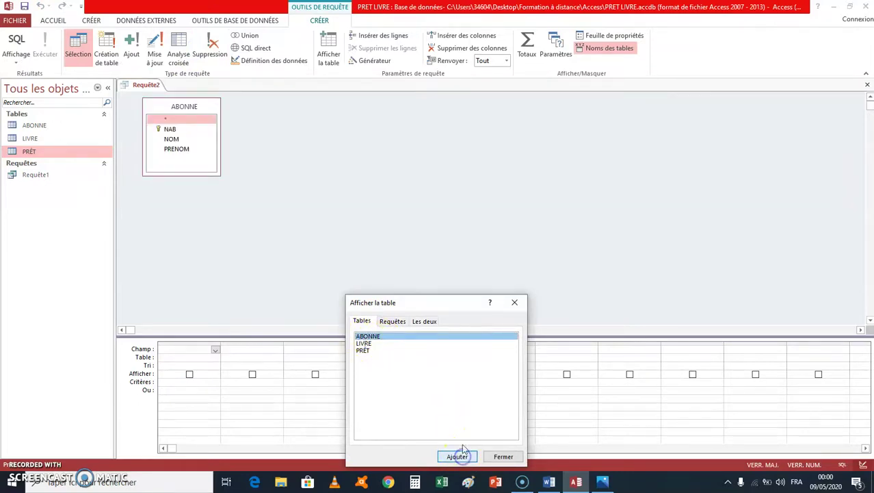
{"action": "left_click", "coordinate": [515, 302]}
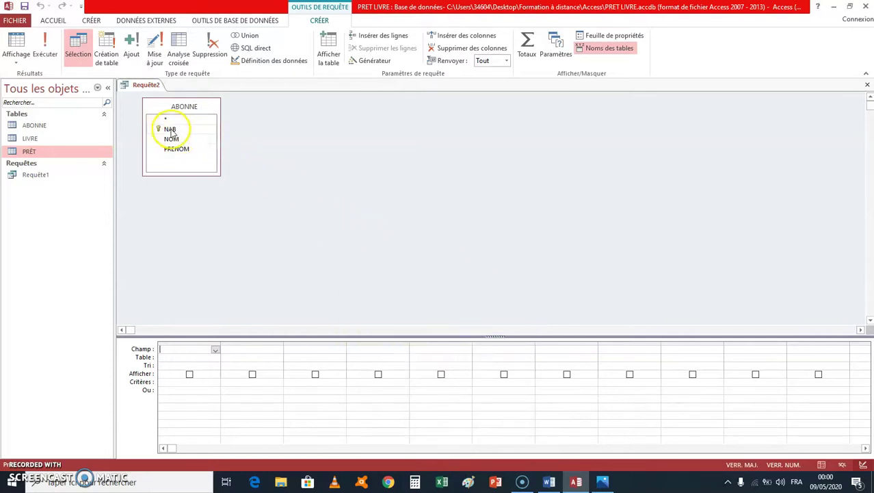
- Place NAB, NOM and PRENOM from ABONNE in the second query's grid
{"action": "left_click_drag", "start_coordinate": [170, 128], "coordinate": [189, 350]}
{"action": "left_click_drag", "start_coordinate": [177, 140], "coordinate": [261, 351]}
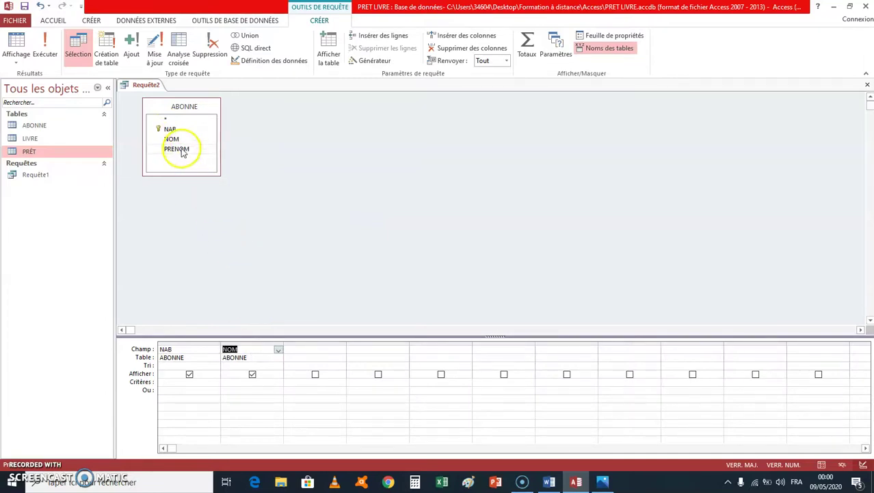
{"action": "left_click_drag", "start_coordinate": [179, 149], "coordinate": [223, 208]}
{"action": "left_click_drag", "start_coordinate": [312, 352], "coordinate": [313, 352]}
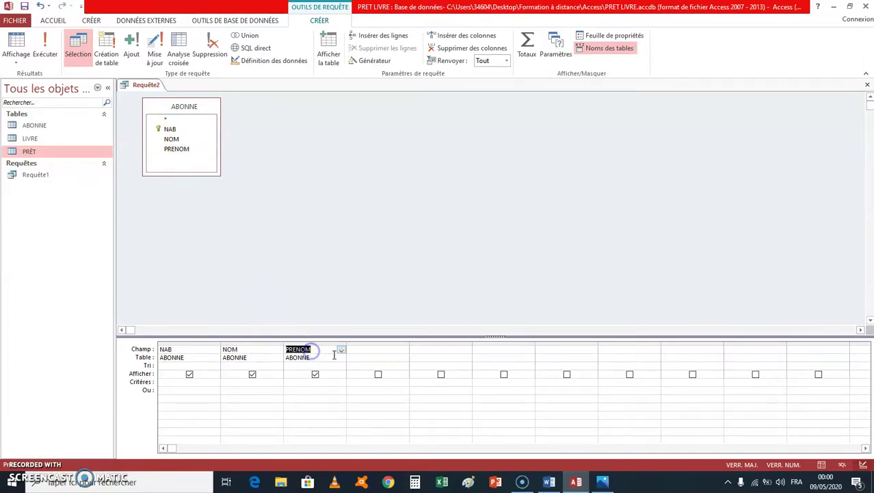
- Recheck the exercise wording, set the NOM criterion to H* for names starting with H, and run the query
{"action": "left_click", "coordinate": [602, 483]}
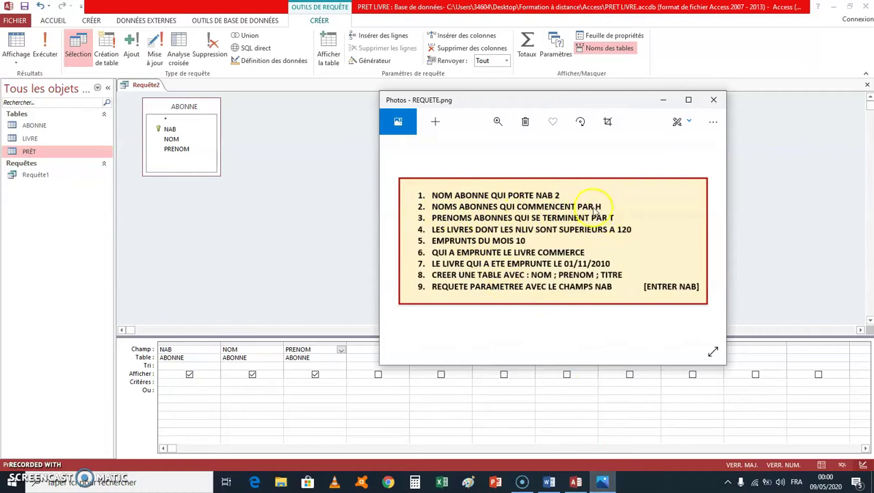
{"action": "left_click", "coordinate": [665, 101]}
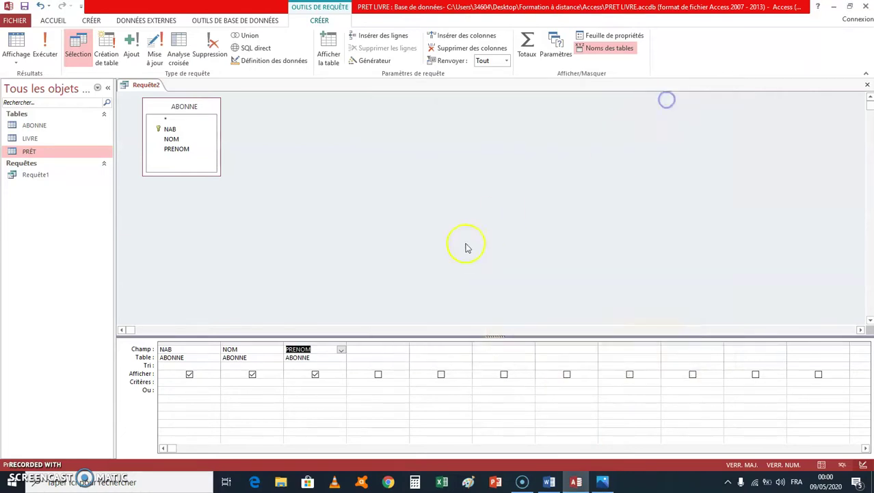
{"action": "left_click", "coordinate": [239, 383]}
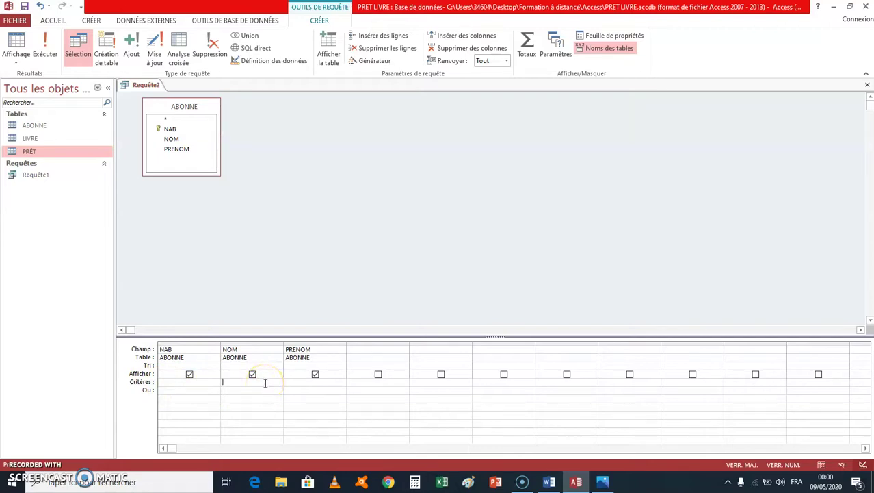
{"action": "type", "text": "H"}
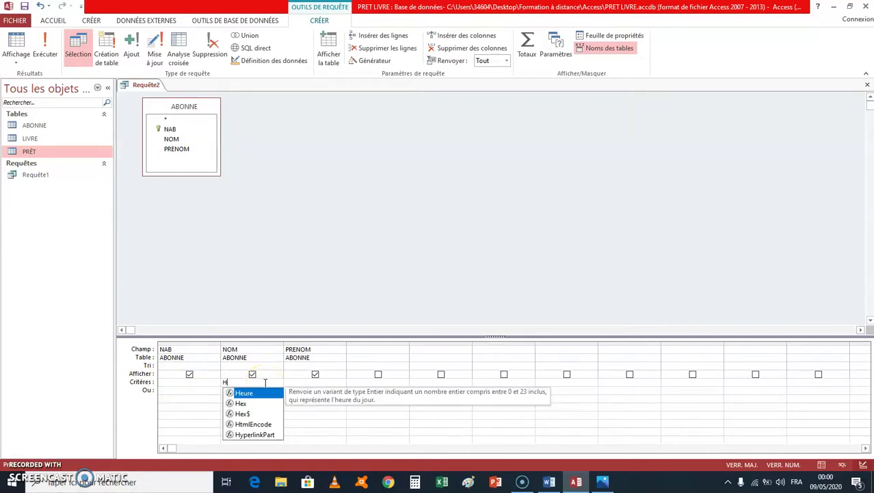
{"action": "type", "text": "*"}
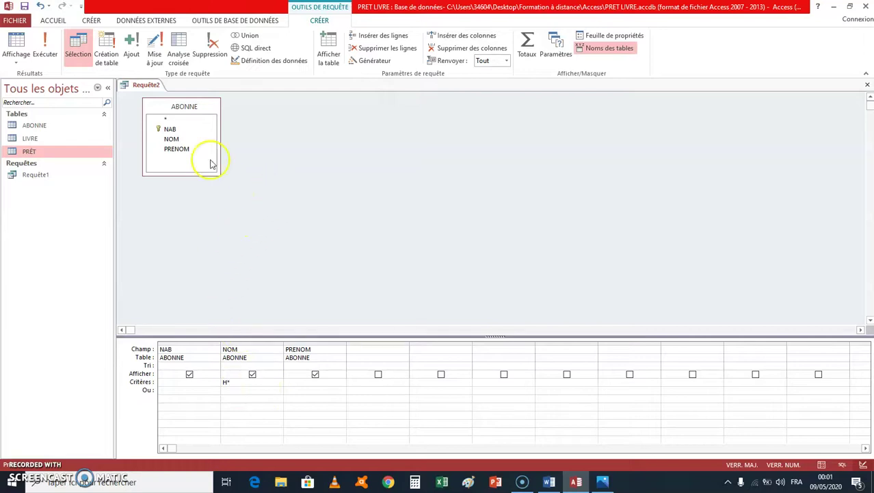
{"action": "left_click", "coordinate": [45, 52]}
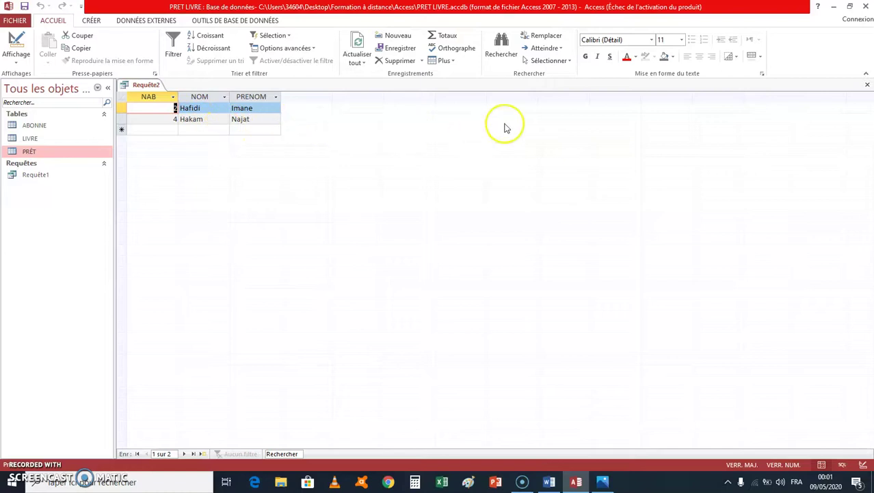
- Close the H* query and save it under the name Requête2
{"action": "left_click", "coordinate": [867, 84]}
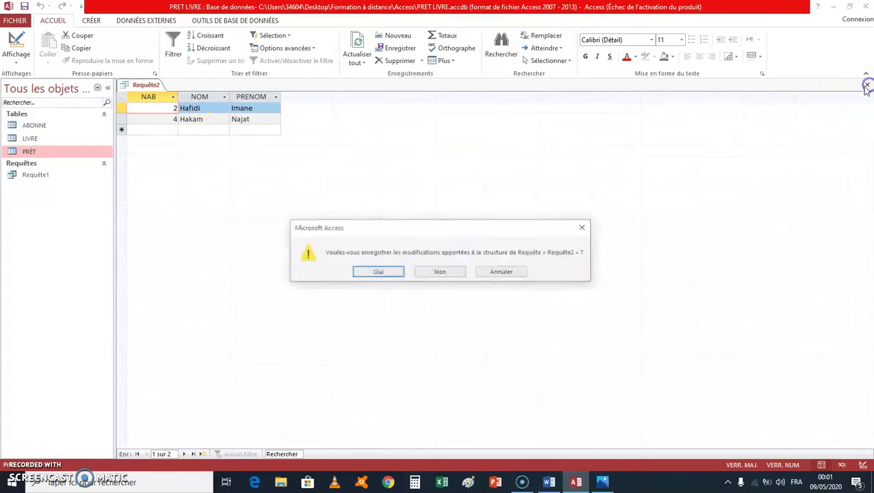
{"action": "left_click", "coordinate": [397, 273]}
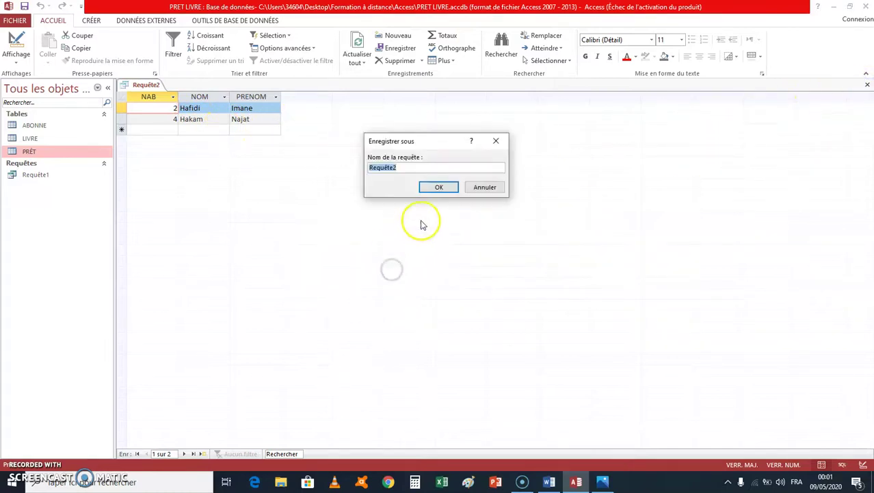
{"action": "left_click", "coordinate": [438, 188]}
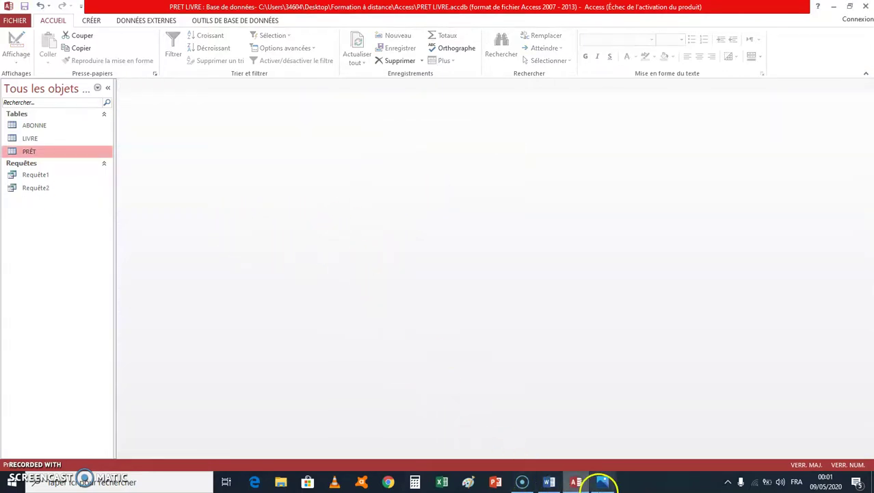
- Check the third exercise in the REQUETE.png list and start a third design-view query with the ABONNE table
{"action": "left_click", "coordinate": [602, 482]}
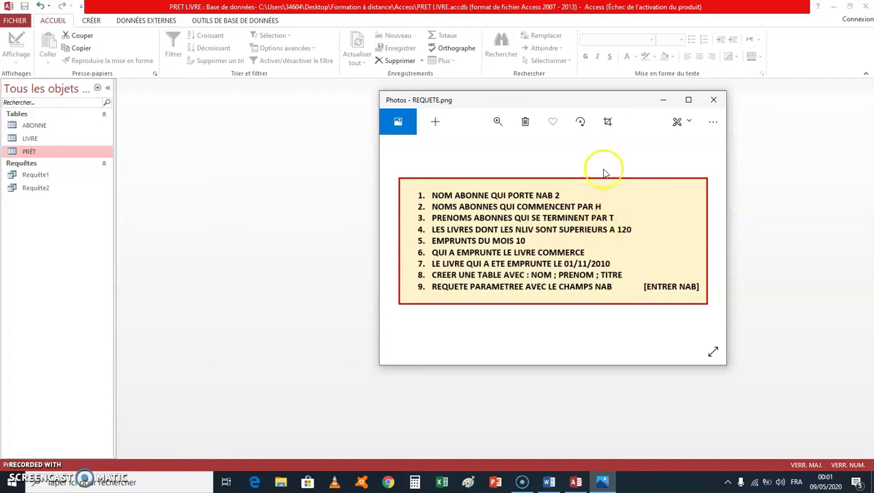
{"action": "left_click", "coordinate": [663, 100]}
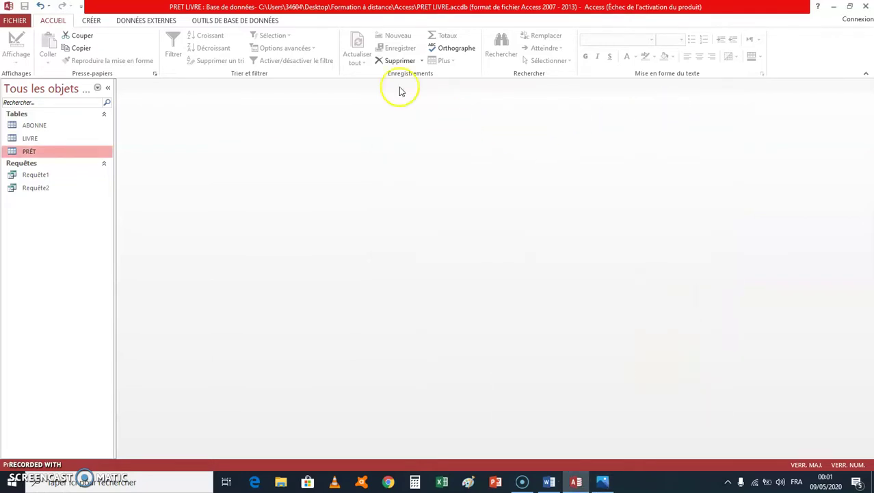
{"action": "left_click", "coordinate": [93, 20]}
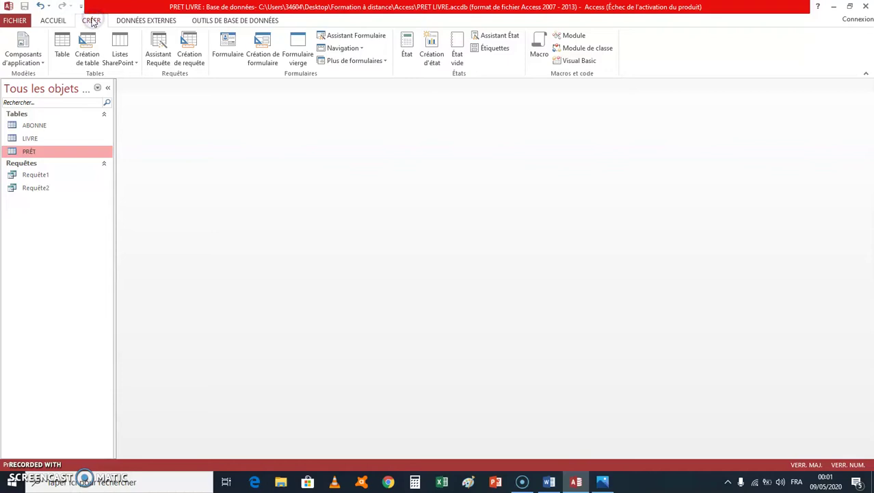
{"action": "left_click", "coordinate": [189, 55]}
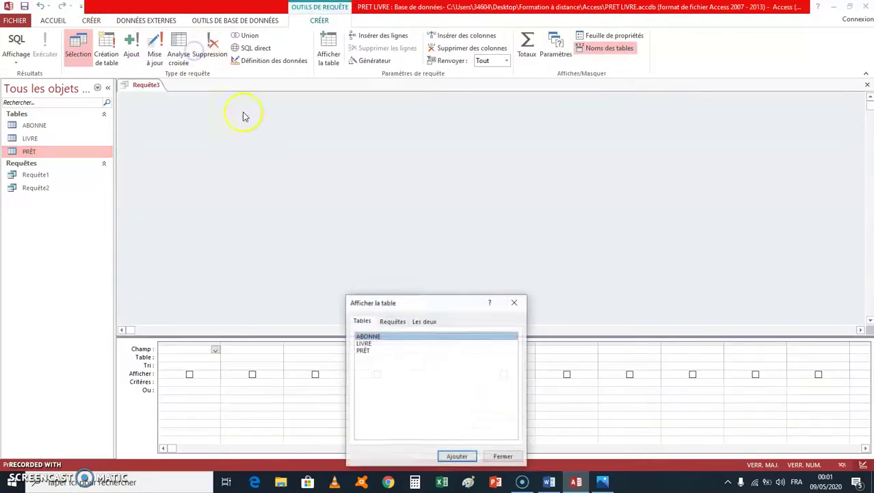
{"action": "left_click", "coordinate": [457, 457]}
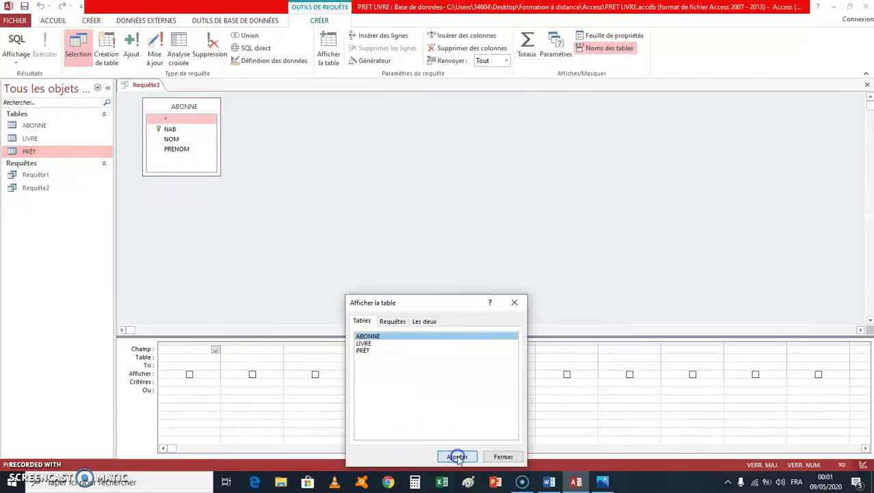
{"action": "left_click", "coordinate": [522, 305]}
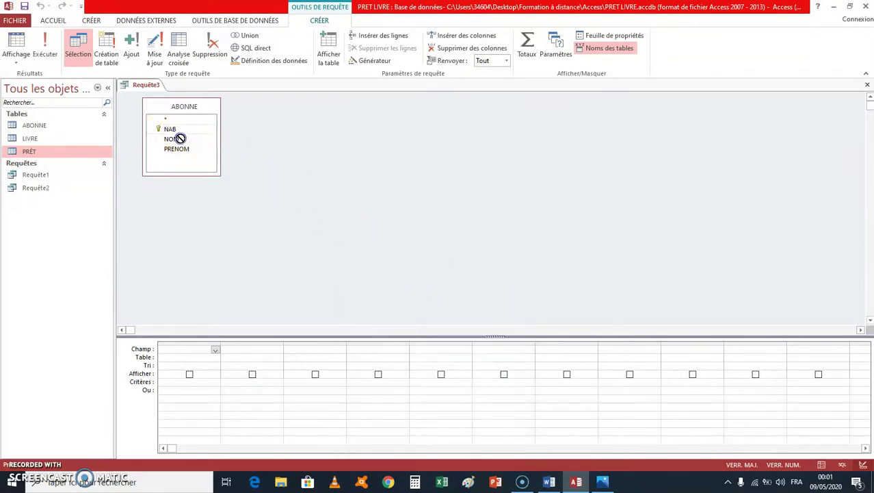
- Place NAB, NOM and PRENOM from ABONNE in the third query's grid
{"action": "left_click_drag", "start_coordinate": [179, 138], "coordinate": [212, 323]}
{"action": "left_click_drag", "start_coordinate": [202, 353], "coordinate": [202, 352]}
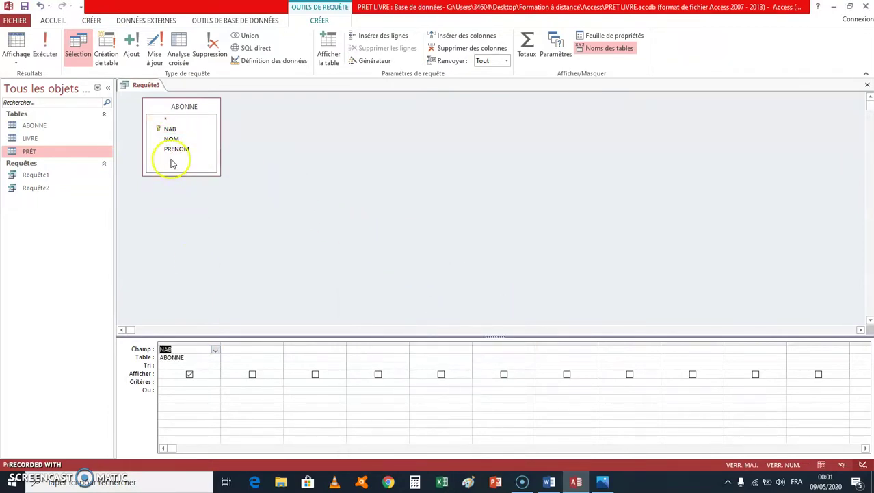
{"action": "left_click_drag", "start_coordinate": [172, 141], "coordinate": [257, 353]}
{"action": "left_click_drag", "start_coordinate": [176, 148], "coordinate": [291, 307]}
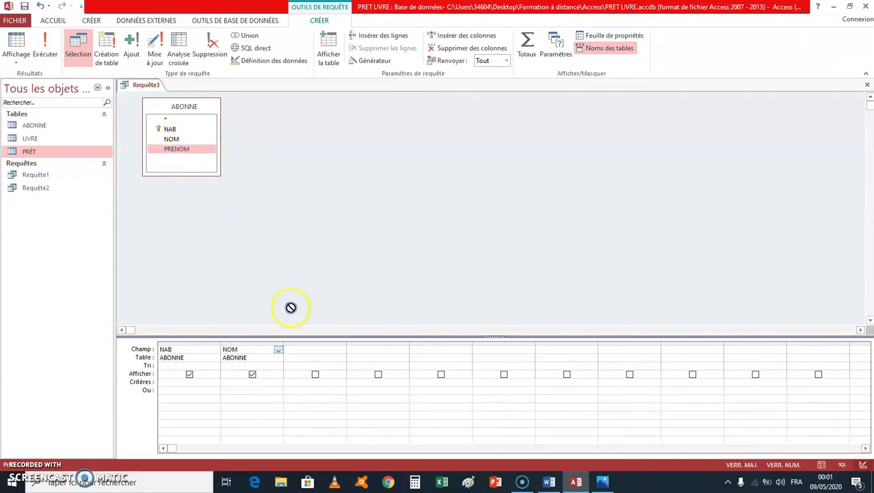
{"action": "left_click_drag", "start_coordinate": [314, 353], "coordinate": [314, 354]}
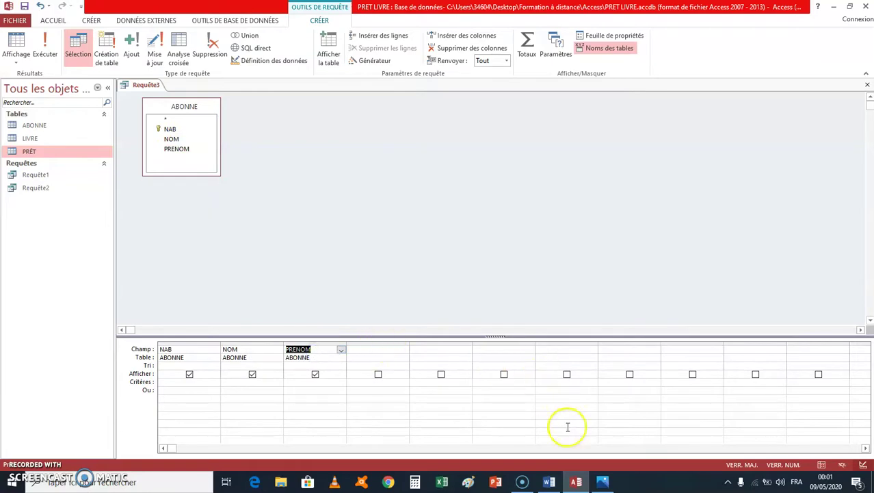
- Recheck the exercise wording, set the PRENOM criterion to *T for first names ending in T, and run the query
{"action": "left_click", "coordinate": [601, 483]}
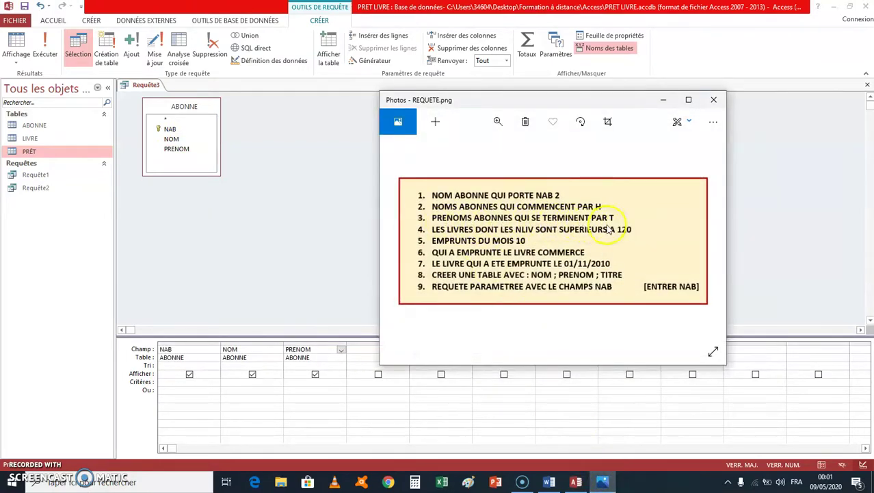
{"action": "left_click", "coordinate": [663, 100]}
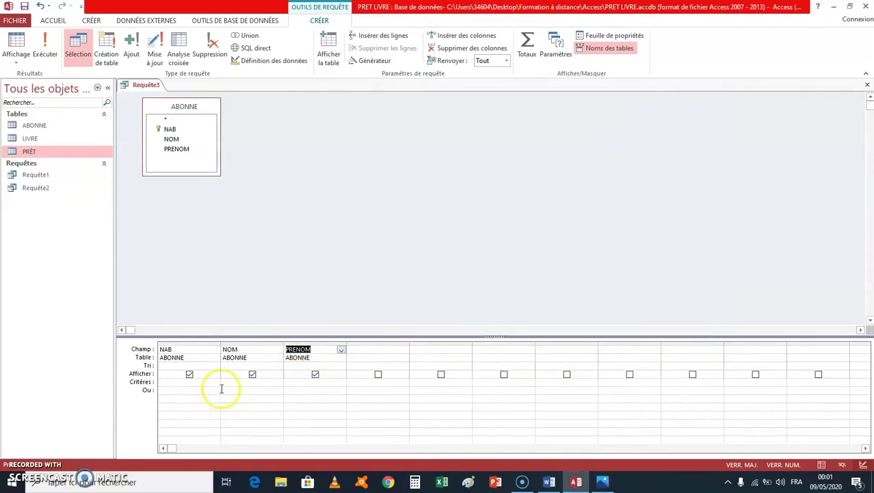
{"action": "left_click", "coordinate": [315, 381]}
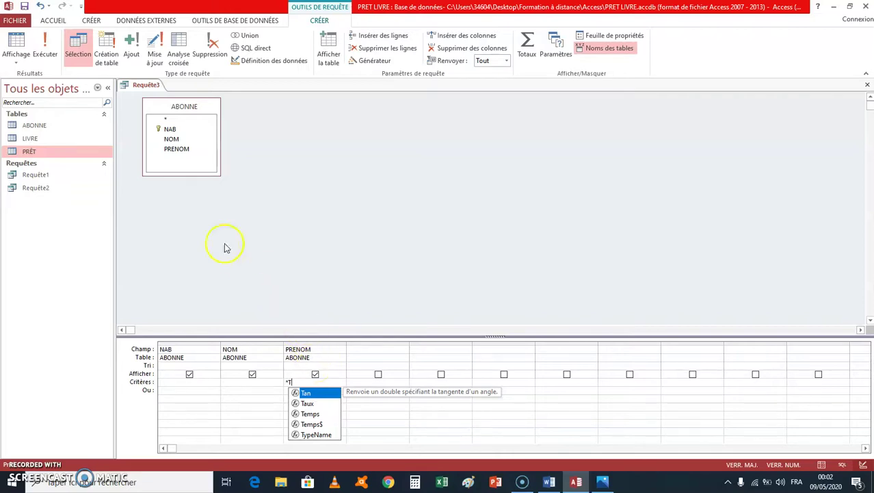
{"action": "left_click", "coordinate": [45, 46]}
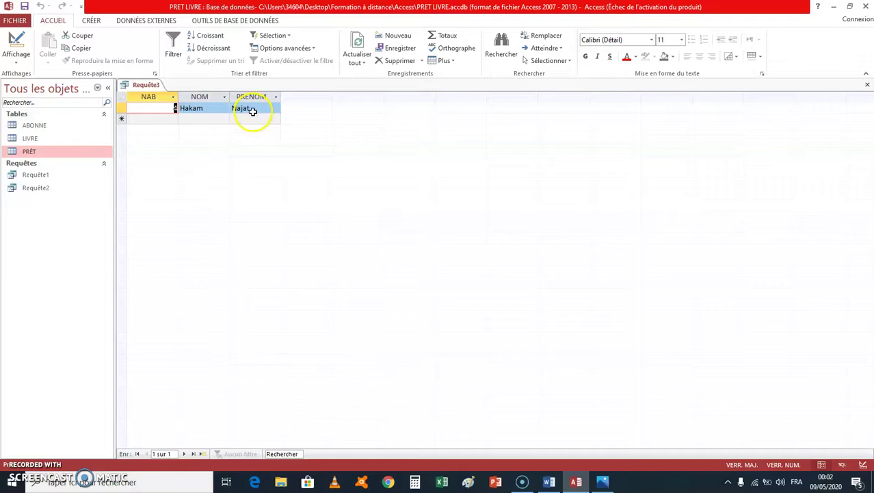
- Close the *T query and save it under the name Requête3
{"action": "left_click", "coordinate": [868, 84]}
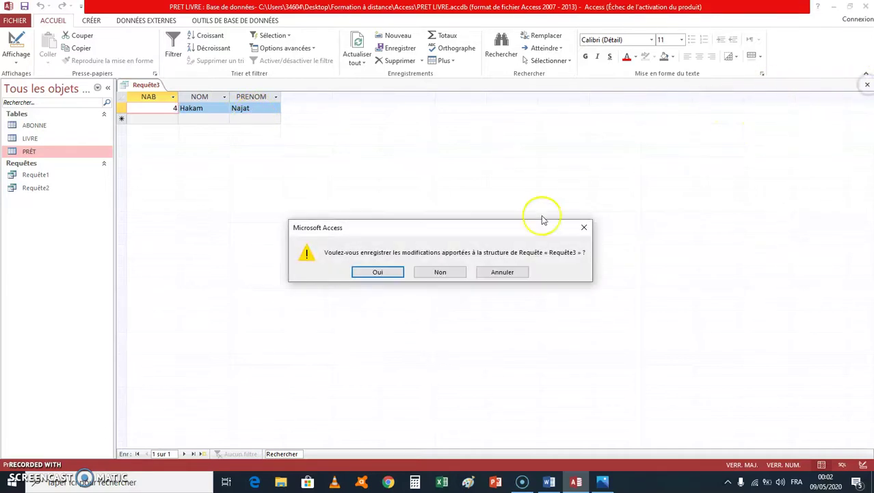
{"action": "left_click", "coordinate": [391, 273]}
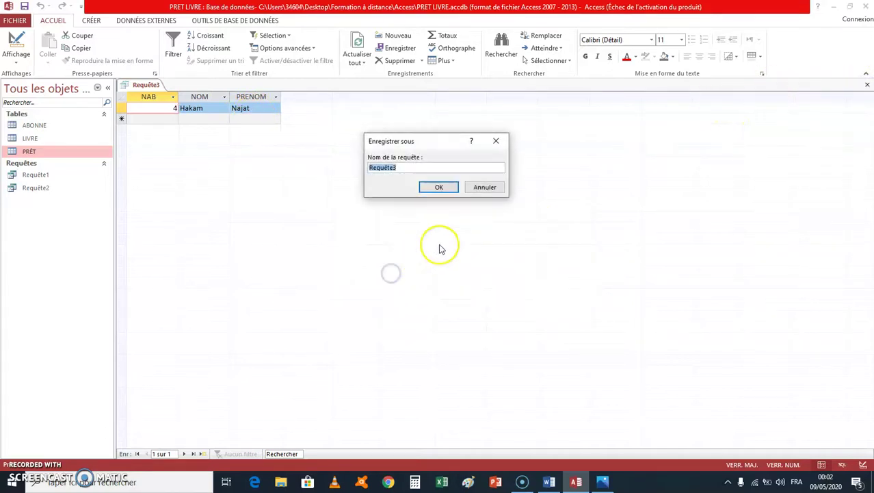
{"action": "left_click", "coordinate": [440, 186]}
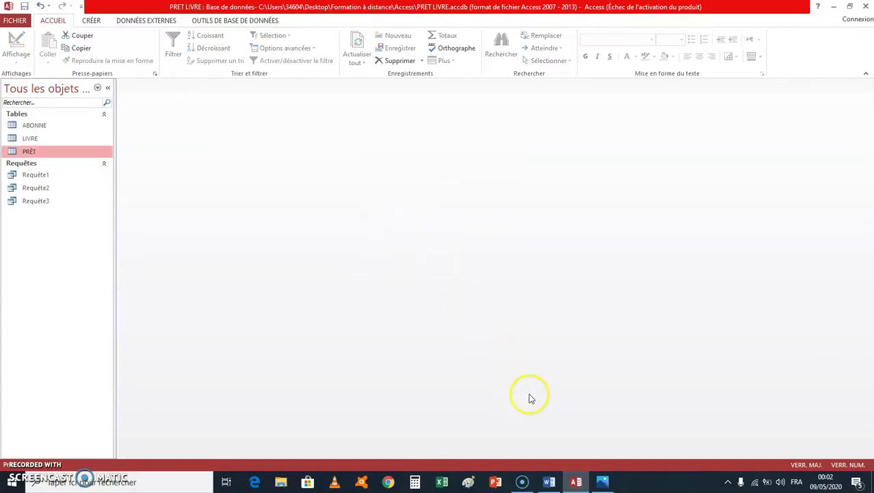
- Check the fourth exercise in the REQUETE.png list and start a fourth design-view query with the LIVRE table
{"action": "left_click", "coordinate": [602, 482]}
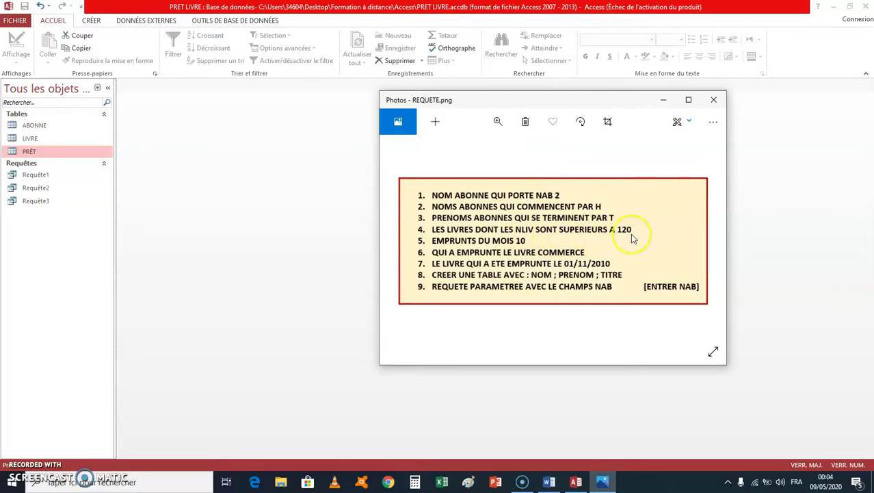
{"action": "left_click", "coordinate": [663, 100]}
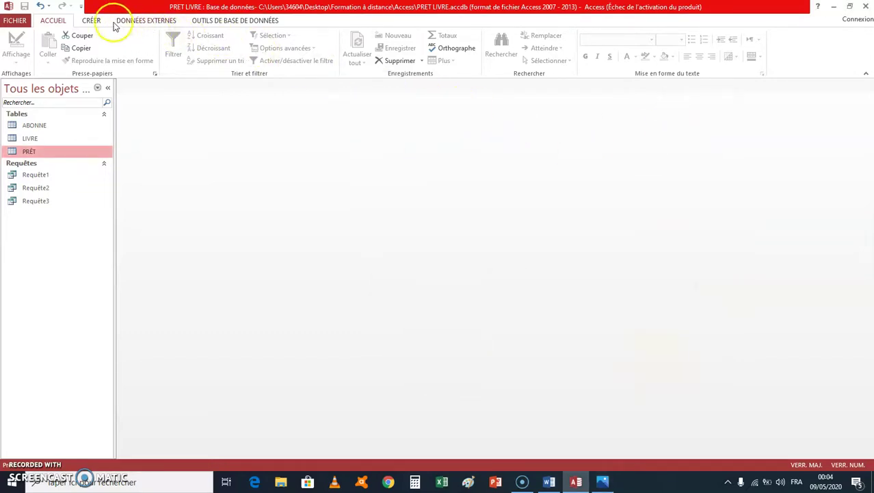
{"action": "left_click", "coordinate": [91, 21]}
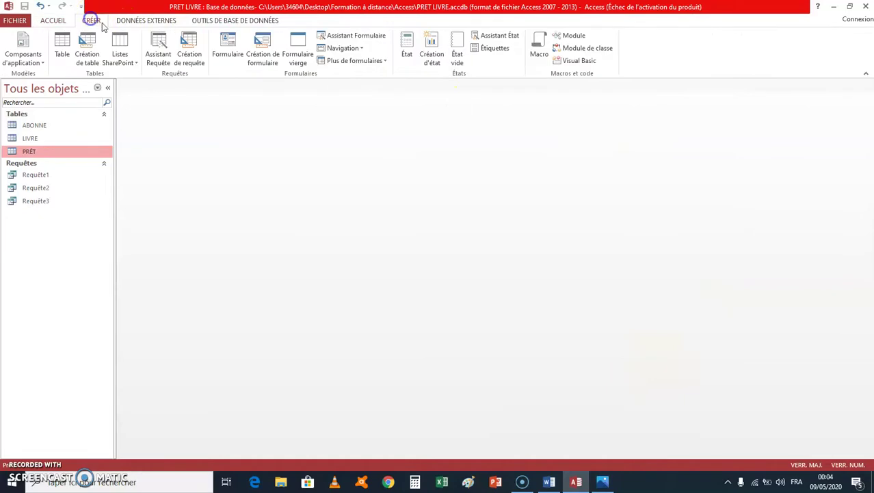
{"action": "left_click", "coordinate": [193, 56]}
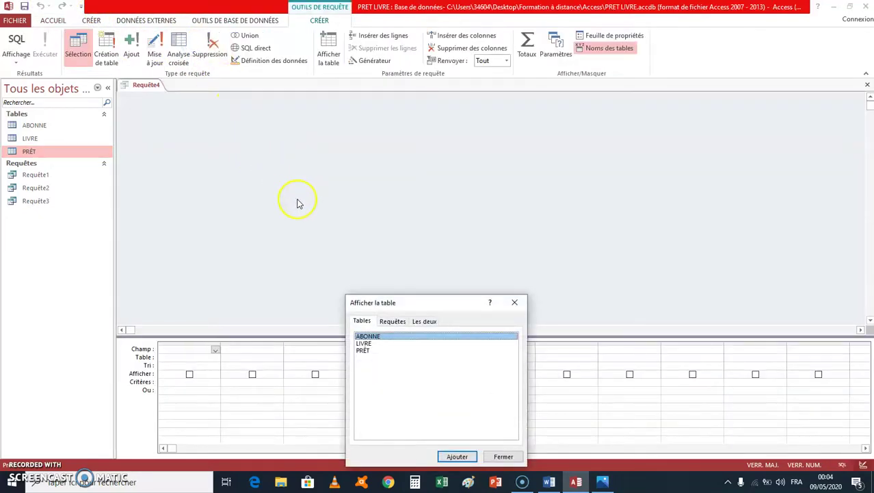
{"action": "left_click", "coordinate": [364, 344]}
{"action": "left_click", "coordinate": [457, 456]}
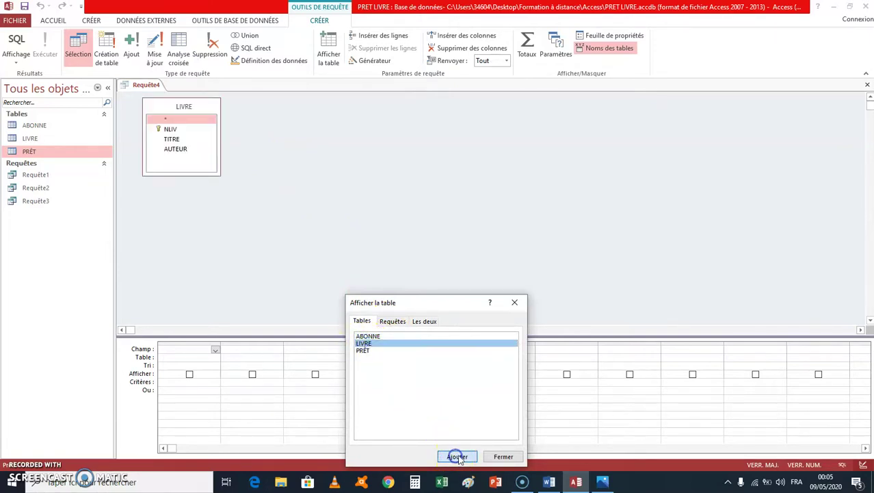
{"action": "left_click", "coordinate": [515, 302]}
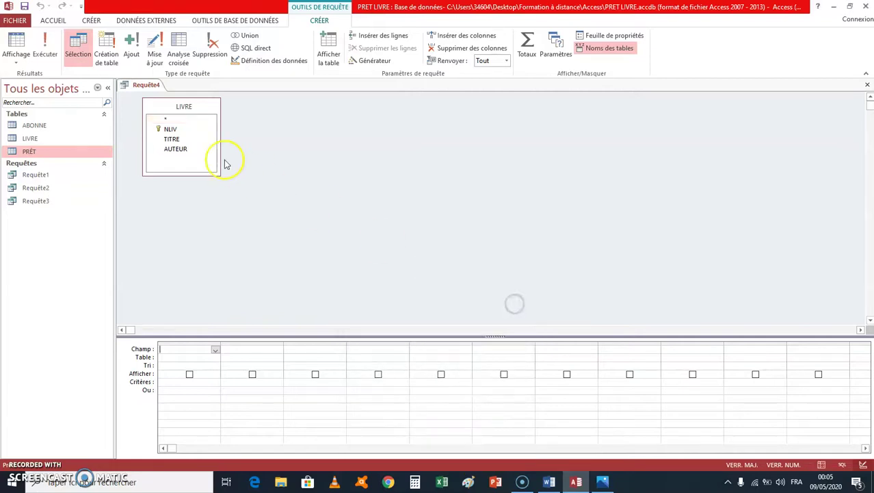
- Place NLIV, TITRE and AUTEUR from LIVRE in the fourth query's grid
{"action": "left_click", "coordinate": [172, 130]}
{"action": "mouse_move", "coordinate": [177, 176]}
{"action": "left_mouse_down"}
{"action": "mouse_move", "coordinate": [178, 188]}
{"action": "mouse_move", "coordinate": [179, 172]}
{"action": "left_mouse_up"}
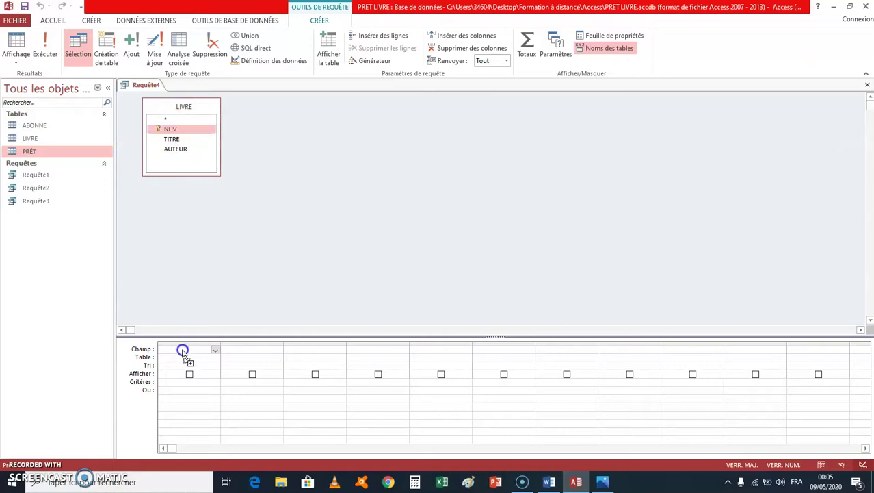
{"action": "left_click_drag", "start_coordinate": [182, 350], "coordinate": [182, 350]}
{"action": "left_click_drag", "start_coordinate": [171, 139], "coordinate": [195, 166]}
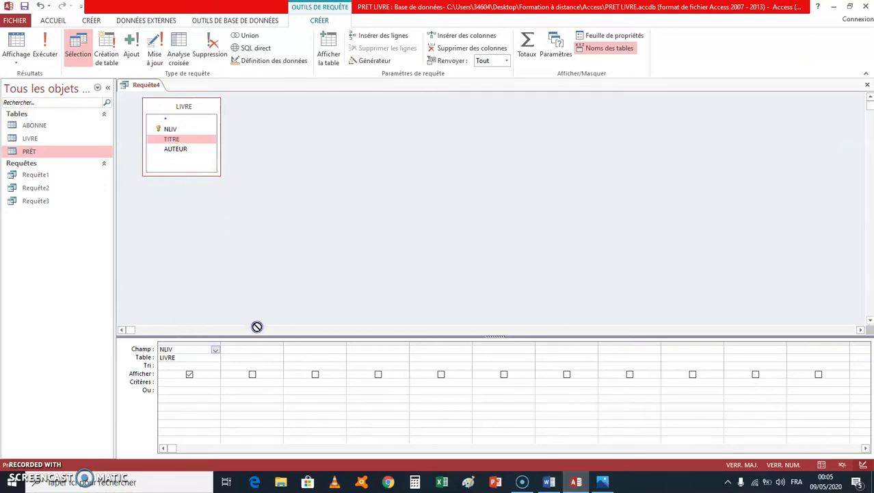
{"action": "left_click_drag", "start_coordinate": [255, 349], "coordinate": [255, 349]}
{"action": "left_click_drag", "start_coordinate": [181, 149], "coordinate": [305, 349]}
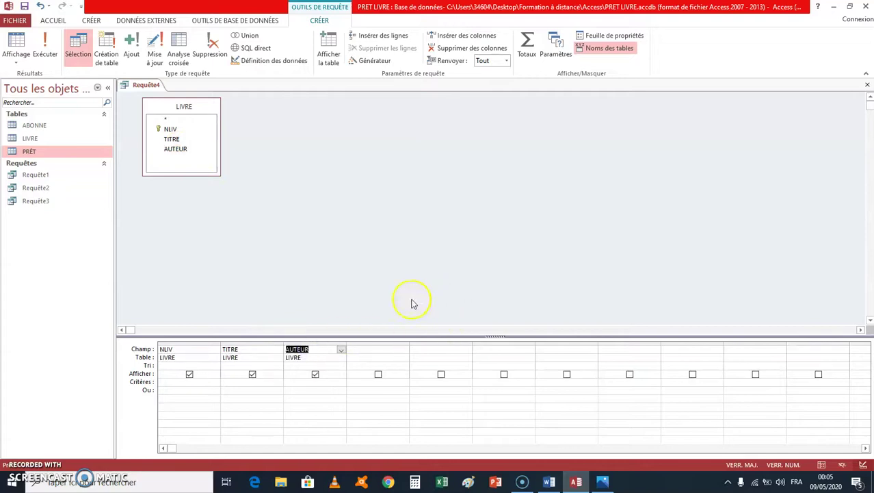
- Recheck the exercise wording, set the NLIV criterion to >120, and run the query
{"action": "left_click", "coordinate": [602, 482]}
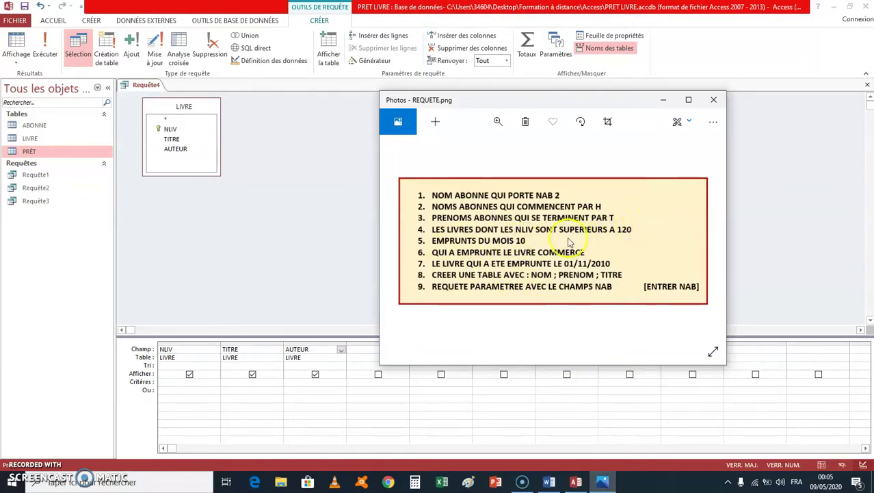
{"action": "left_click", "coordinate": [663, 99]}
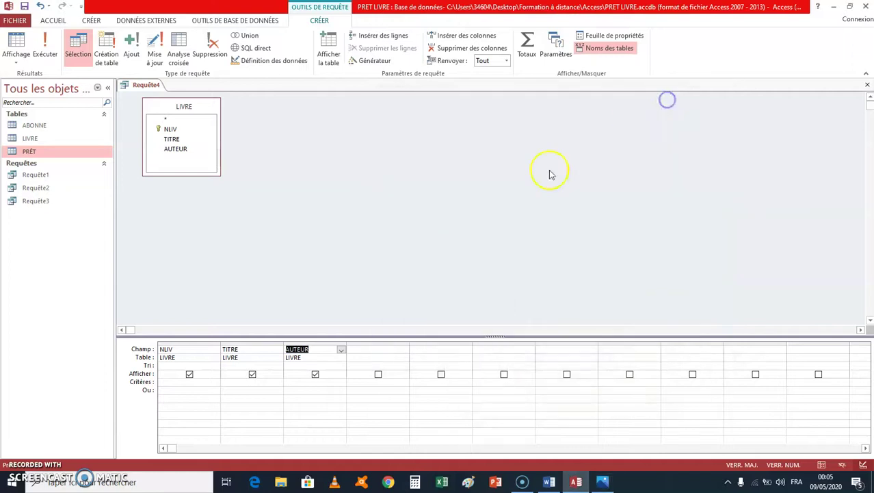
{"action": "left_click", "coordinate": [173, 383]}
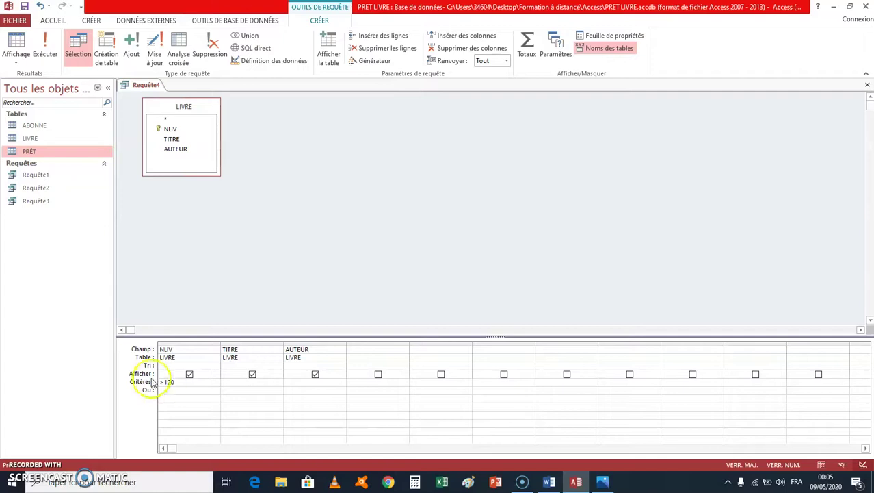
{"action": "left_click", "coordinate": [45, 47]}
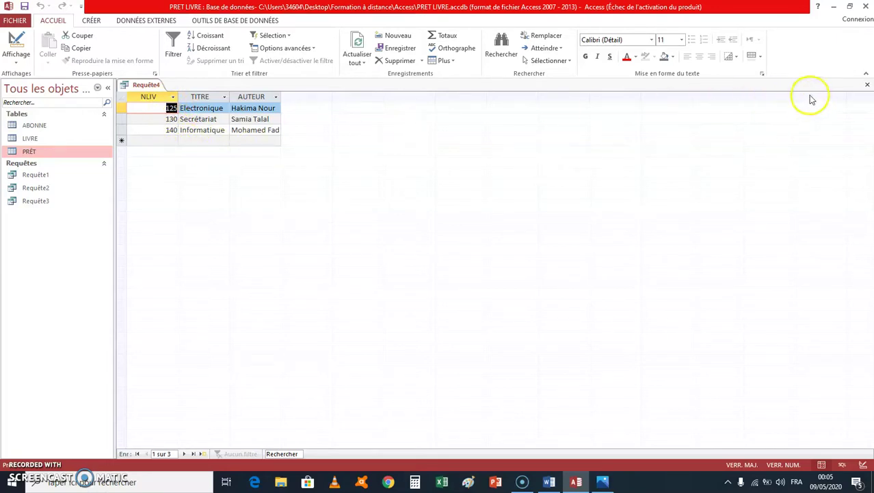
- Close the >120 query and save it under the name Requête4
{"action": "left_click", "coordinate": [868, 84]}
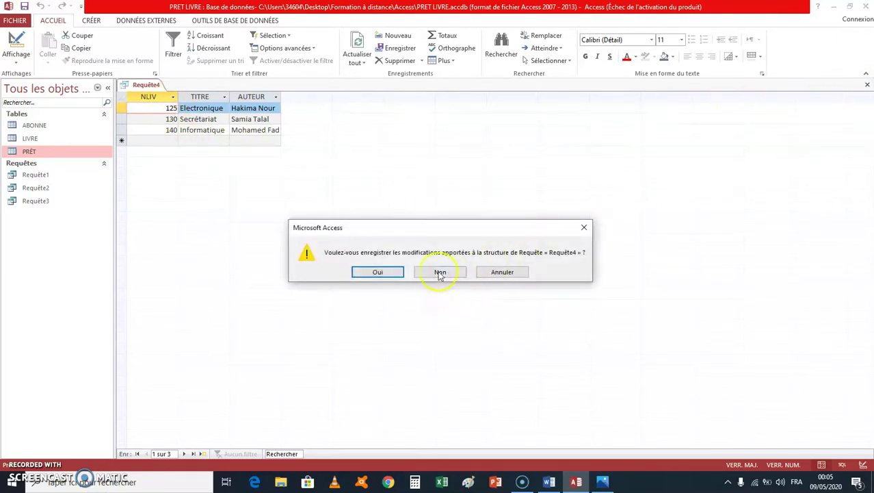
{"action": "left_click", "coordinate": [391, 272]}
{"action": "left_click", "coordinate": [444, 187]}
- Check the fifth exercise in the REQUETE.png list and start a new design-view query with the LIVRE and PRÊT tables
{"action": "left_click", "coordinate": [602, 482]}
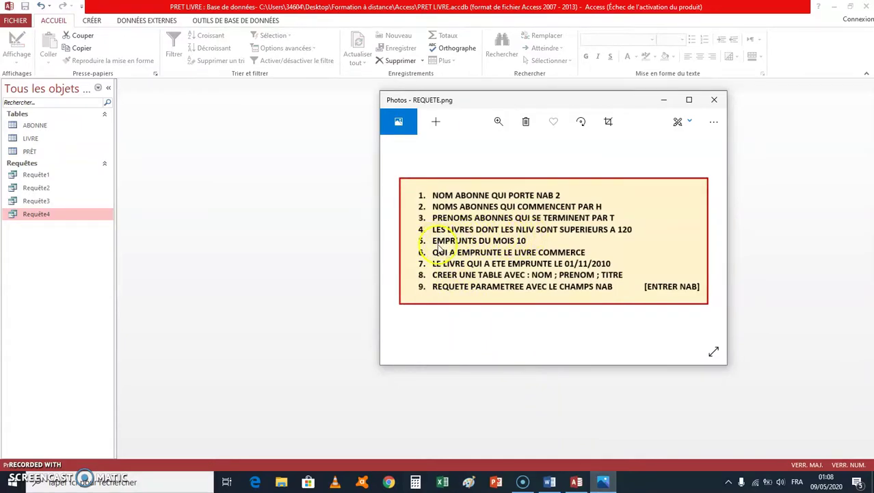
{"action": "left_click", "coordinate": [664, 100]}
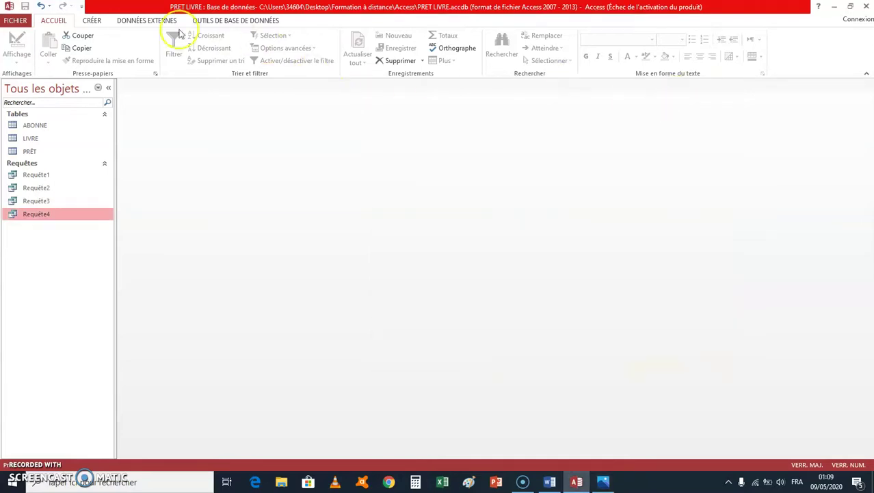
{"action": "left_click", "coordinate": [92, 22]}
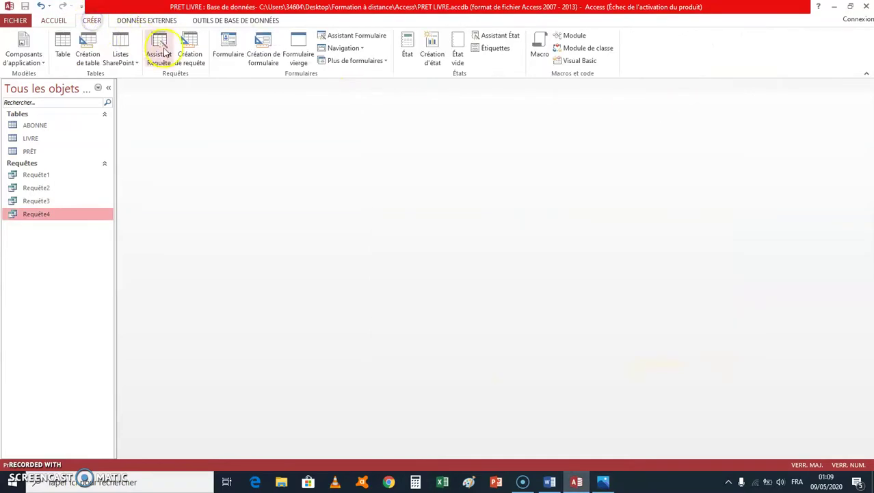
{"action": "left_click", "coordinate": [192, 53]}
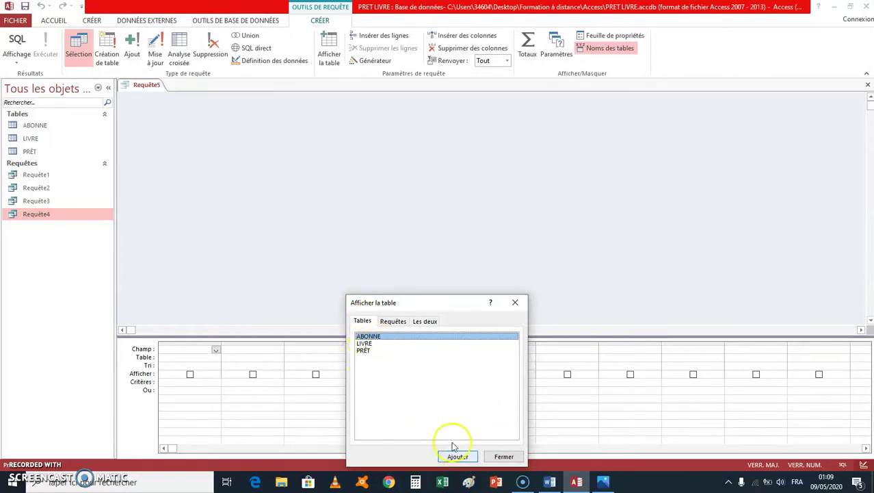
{"action": "left_click", "coordinate": [368, 343]}
{"action": "left_click", "coordinate": [457, 455]}
{"action": "left_click", "coordinate": [364, 350]}
{"action": "left_click", "coordinate": [458, 457]}
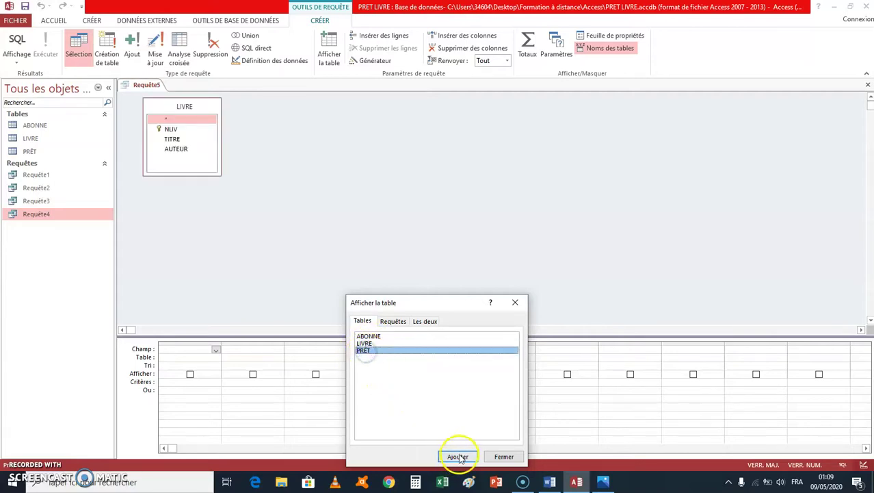
{"action": "left_click", "coordinate": [518, 304]}
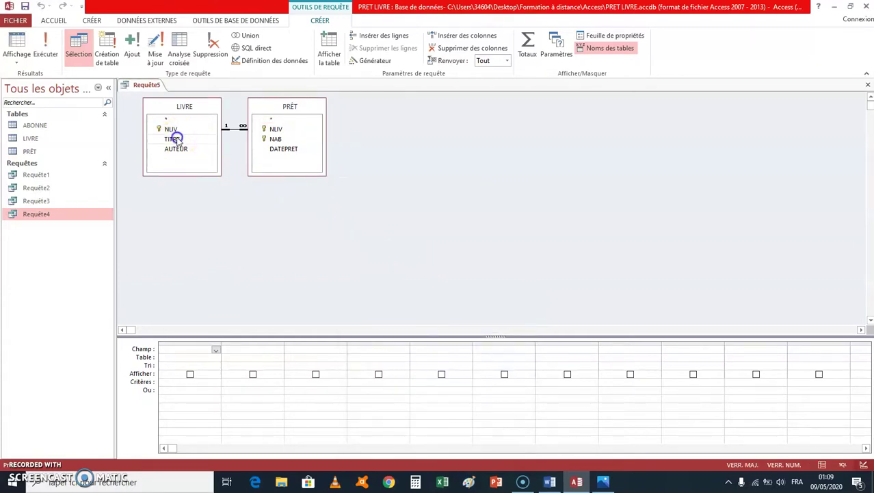
- Place TITRE from LIVRE and DATEPRET from PRÊT in the fifth query's grid
{"action": "left_click_drag", "start_coordinate": [177, 141], "coordinate": [204, 308]}
{"action": "left_click_drag", "start_coordinate": [205, 354], "coordinate": [199, 353]}
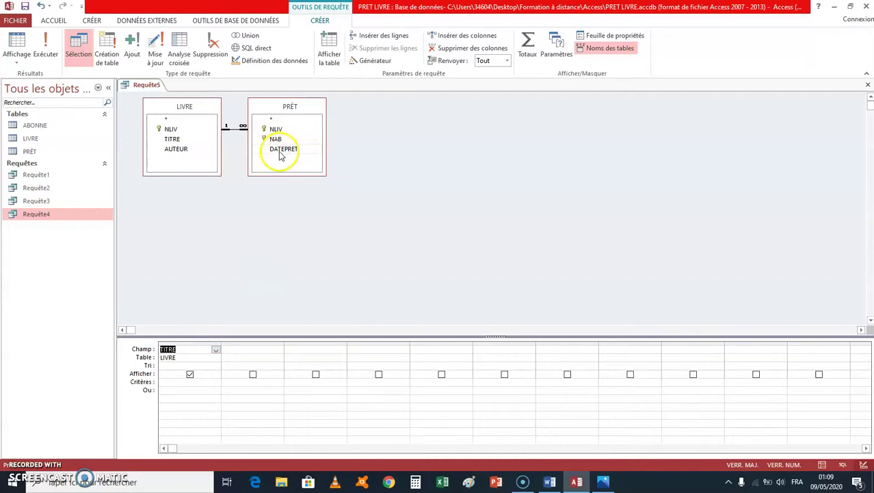
{"action": "left_click_drag", "start_coordinate": [288, 152], "coordinate": [285, 240]}
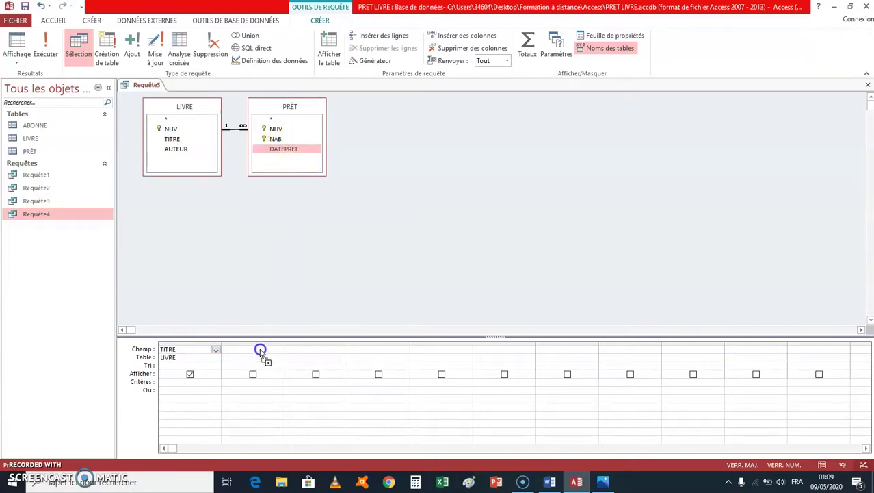
{"action": "left_click_drag", "start_coordinate": [261, 351], "coordinate": [261, 350]}
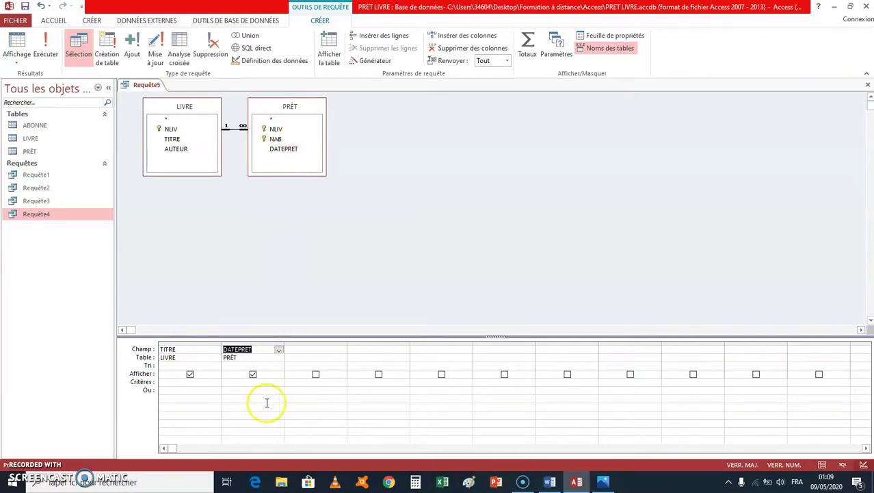
- Set the DATEPRET criterion to ENTRE 01/10/2010 ET 31/10/2010, widen its column to show it fully, and run the query
{"action": "left_click", "coordinate": [232, 383]}
{"action": "left_click", "coordinate": [258, 379]}
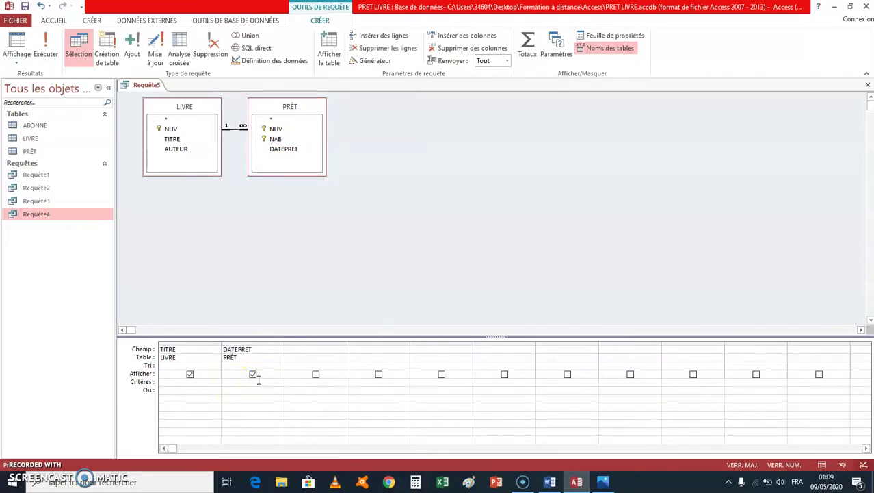
{"action": "type", "text": "EN"}
{"action": "type", "text": "ET 31/10/2010"}
{"action": "left_click_drag", "start_coordinate": [284, 346], "coordinate": [305, 348]}
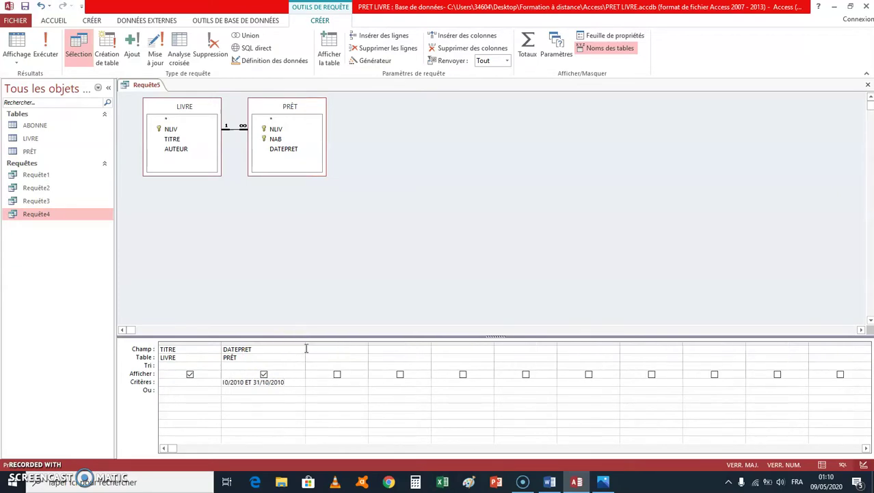
{"action": "left_click_drag", "start_coordinate": [306, 343], "coordinate": [329, 347]}
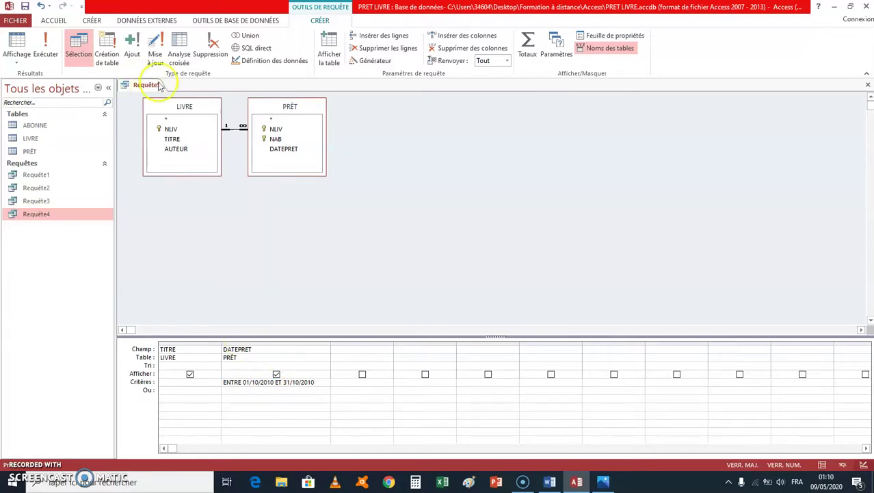
{"action": "left_click", "coordinate": [43, 55]}
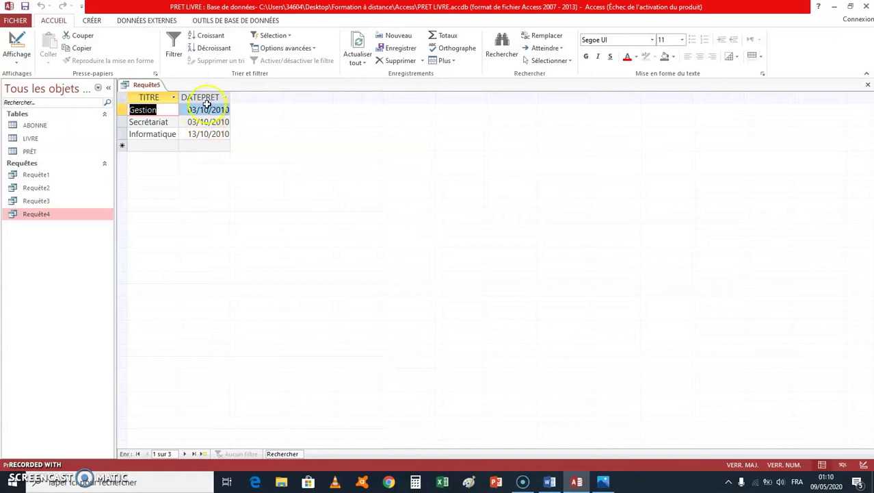
- Close the October 2010 loans query and save it under the name Requête5
{"action": "left_click", "coordinate": [868, 85]}
{"action": "left_click", "coordinate": [375, 273]}
{"action": "left_click", "coordinate": [443, 190]}
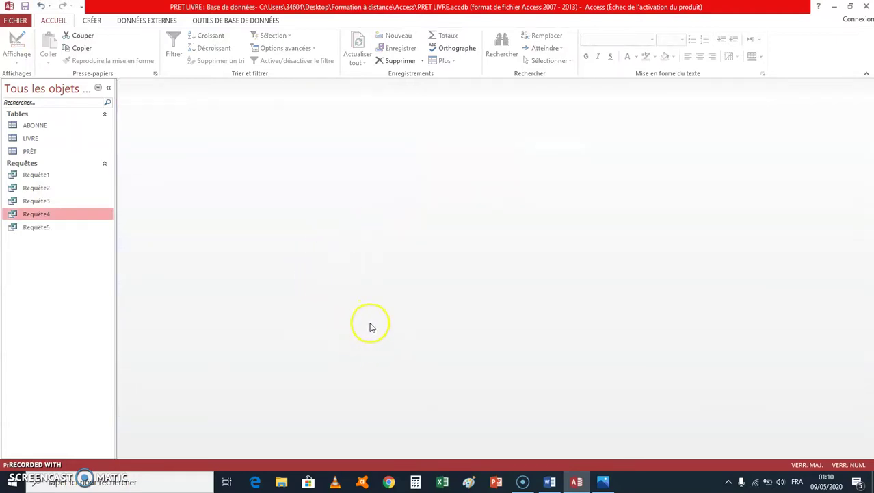
- Check the sixth exercise in the REQUETE.png list and start a new design-view query with the ABONNE, LIVRE and PRÊT tables
{"action": "left_click", "coordinate": [599, 481]}
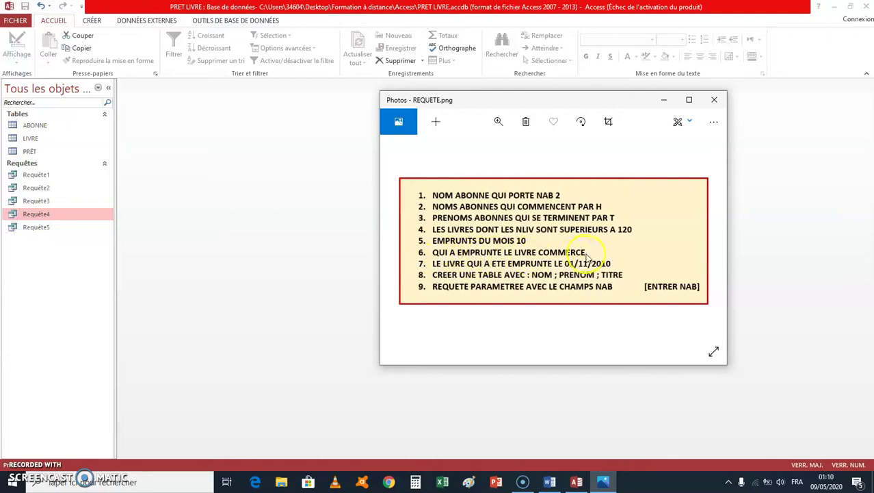
{"action": "left_click", "coordinate": [664, 99]}
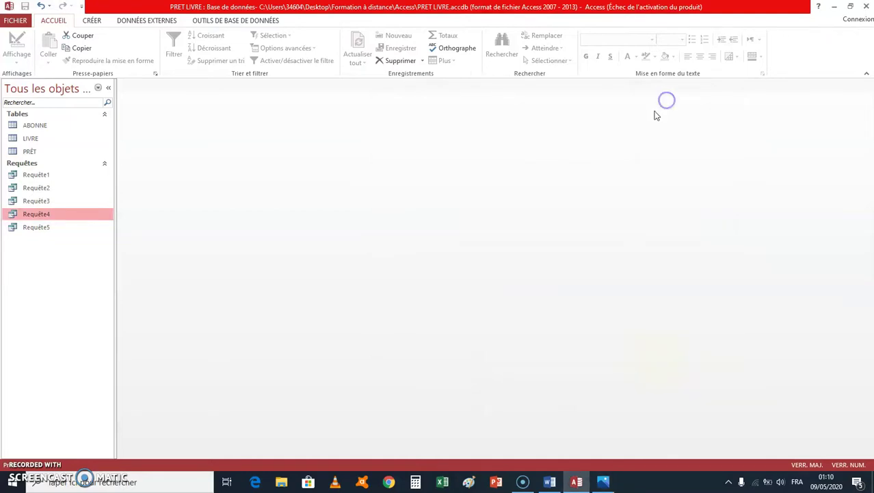
{"action": "left_click", "coordinate": [92, 20]}
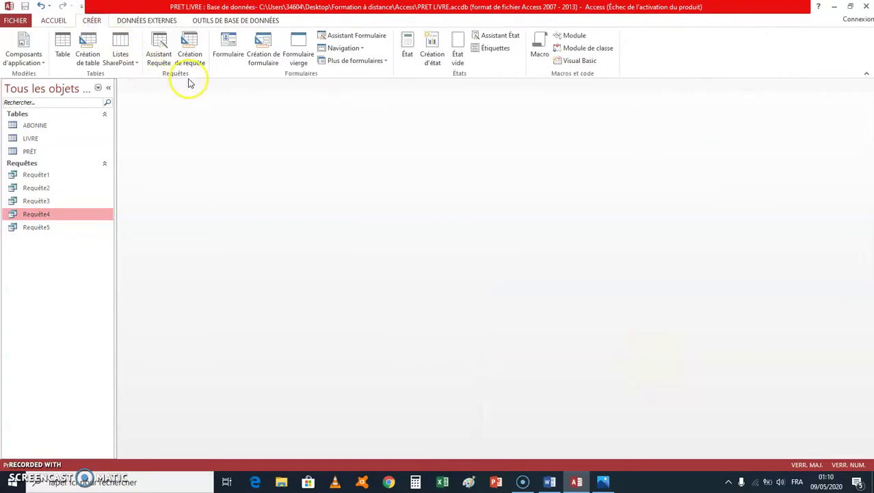
{"action": "left_click", "coordinate": [192, 54]}
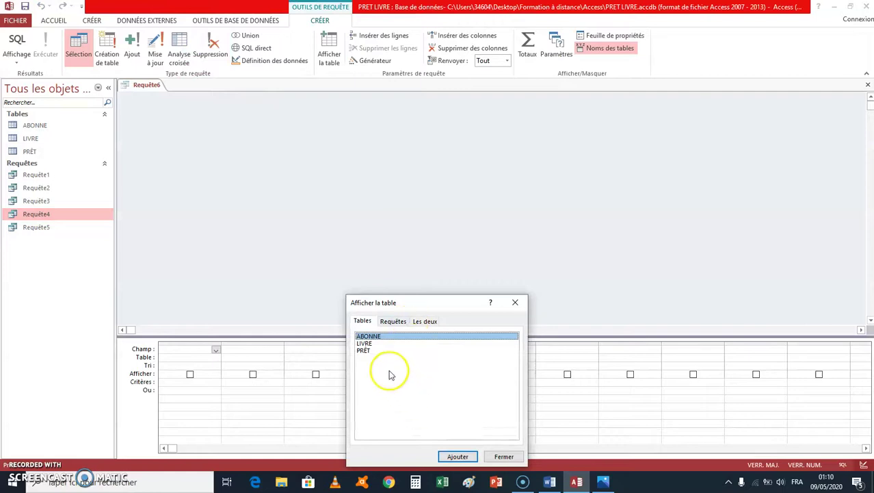
{"action": "left_click", "coordinate": [457, 455]}
{"action": "left_click", "coordinate": [366, 343]}
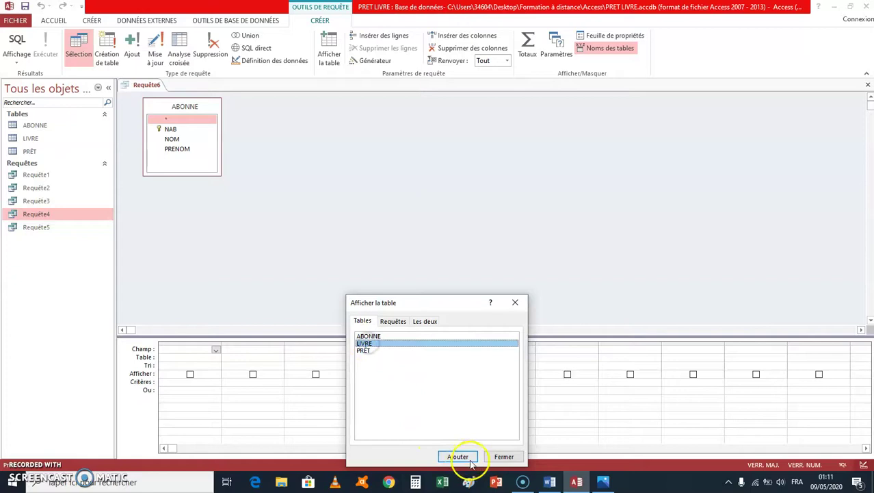
{"action": "left_click", "coordinate": [457, 456]}
{"action": "left_click", "coordinate": [365, 350]}
{"action": "left_click", "coordinate": [457, 456]}
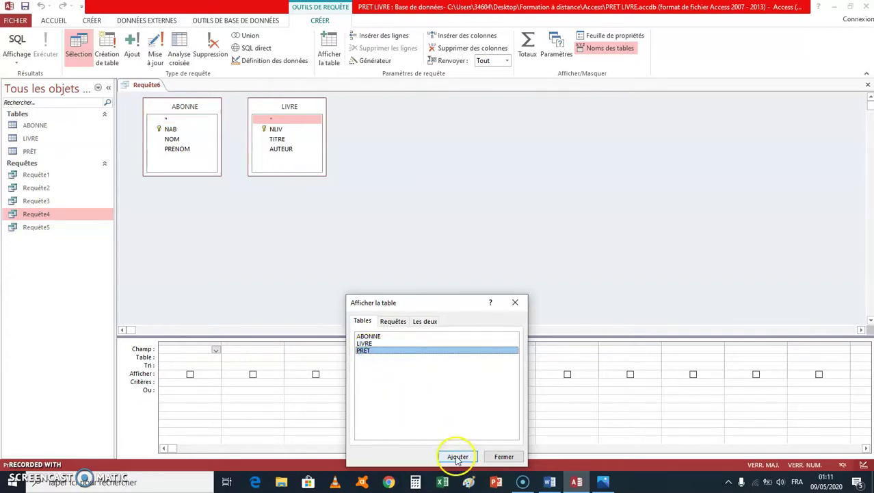
{"action": "left_click", "coordinate": [516, 302]}
- Rearrange the query diagram so PRÊT sits between and slightly below ABONNE and LIVRE, with the relationship lines clear
{"action": "left_click_drag", "start_coordinate": [311, 113], "coordinate": [513, 115]}
{"action": "left_click_drag", "start_coordinate": [373, 115], "coordinate": [291, 162]}
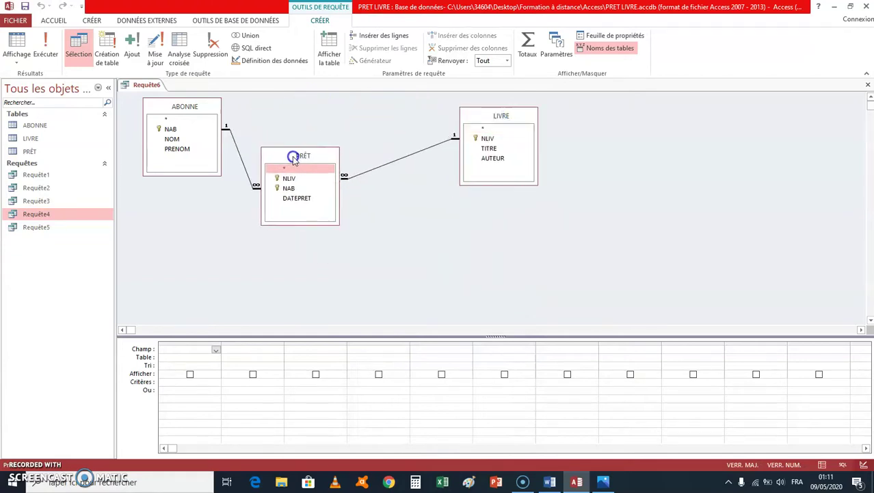
{"action": "left_click_drag", "start_coordinate": [480, 123], "coordinate": [382, 108]}
{"action": "left_click_drag", "start_coordinate": [312, 157], "coordinate": [293, 157]}
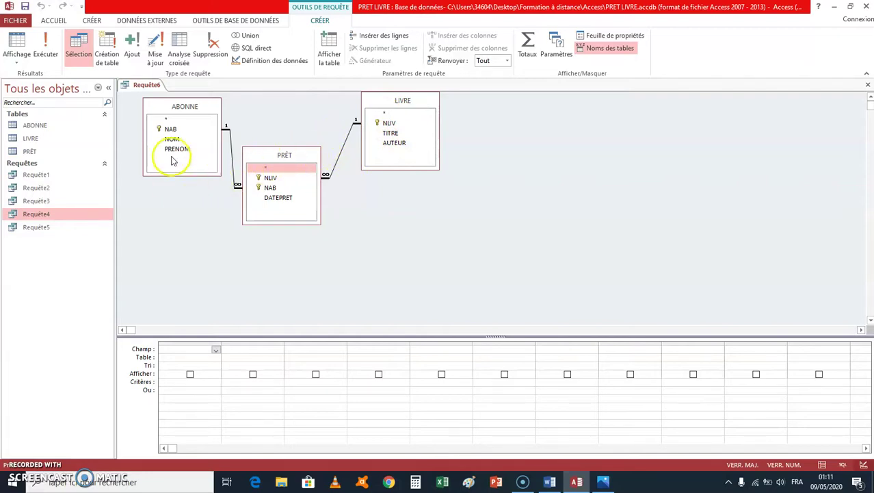
- Place NOM from ABONNE and TITRE from LIVRE in the sixth query's grid
{"action": "left_click_drag", "start_coordinate": [171, 139], "coordinate": [182, 200]}
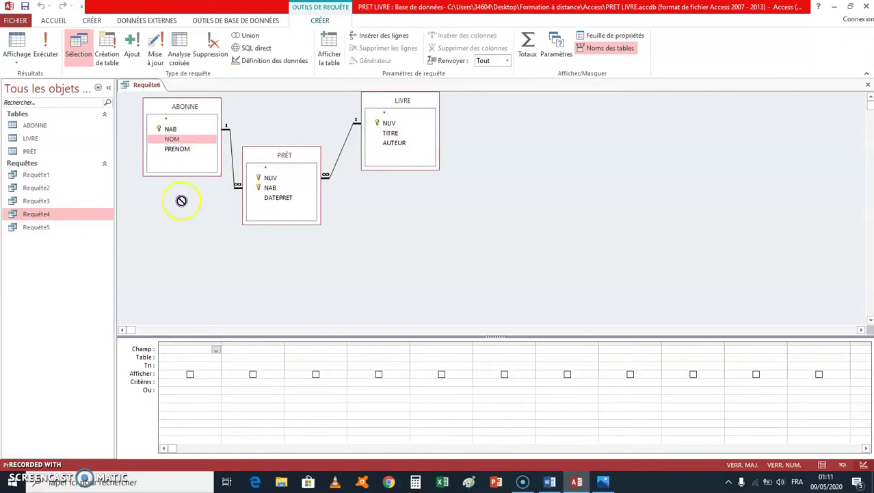
{"action": "left_click_drag", "start_coordinate": [185, 349], "coordinate": [184, 349]}
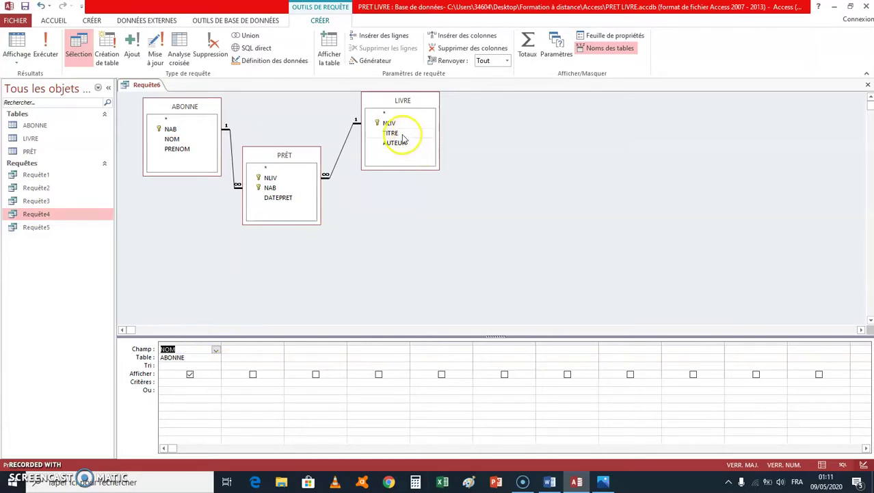
{"action": "left_click_drag", "start_coordinate": [394, 134], "coordinate": [339, 289]}
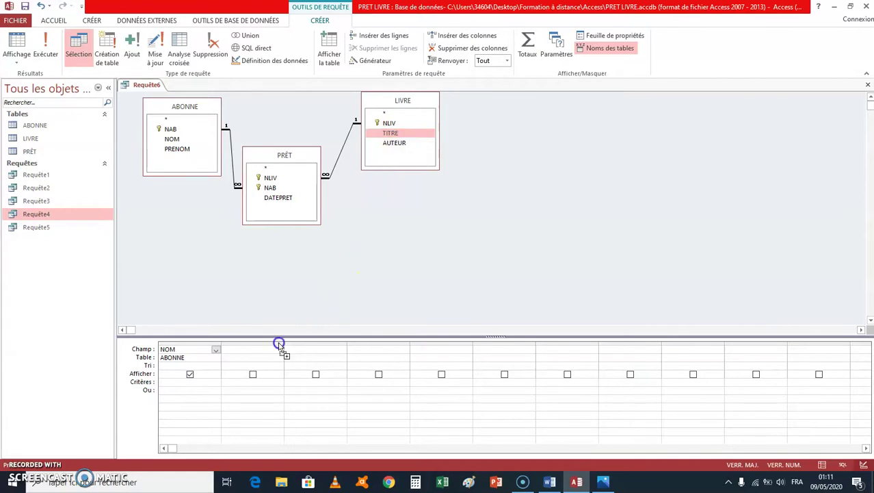
{"action": "left_click_drag", "start_coordinate": [272, 353], "coordinate": [273, 350]}
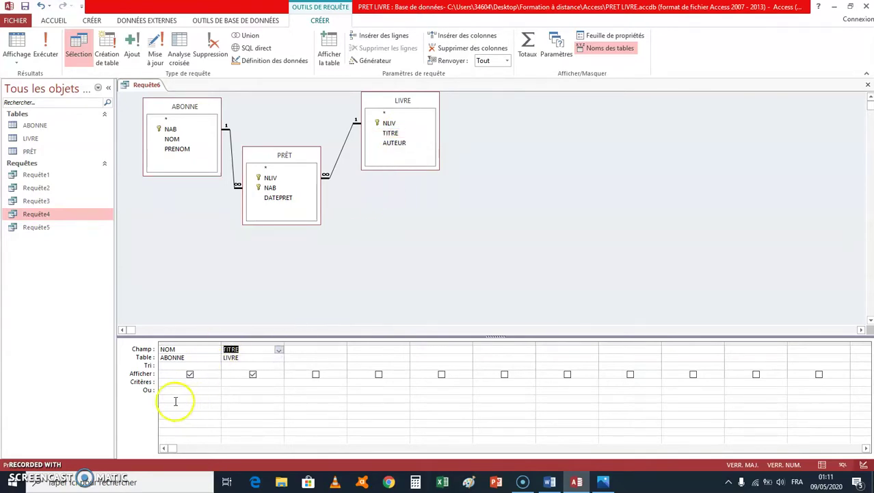
- Set the TITRE criterion to COMMERCE, run the query, and review who borrowed the book
{"action": "left_click", "coordinate": [238, 381]}
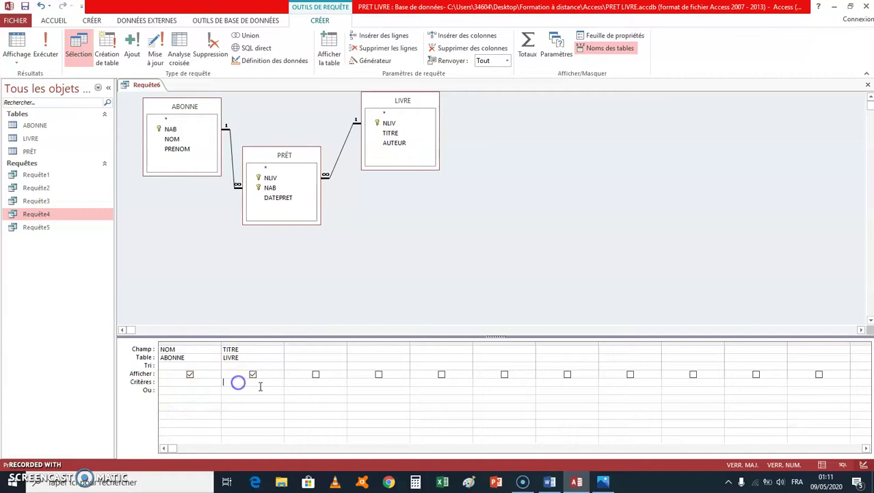
{"action": "type", "text": "COMMERCE"}
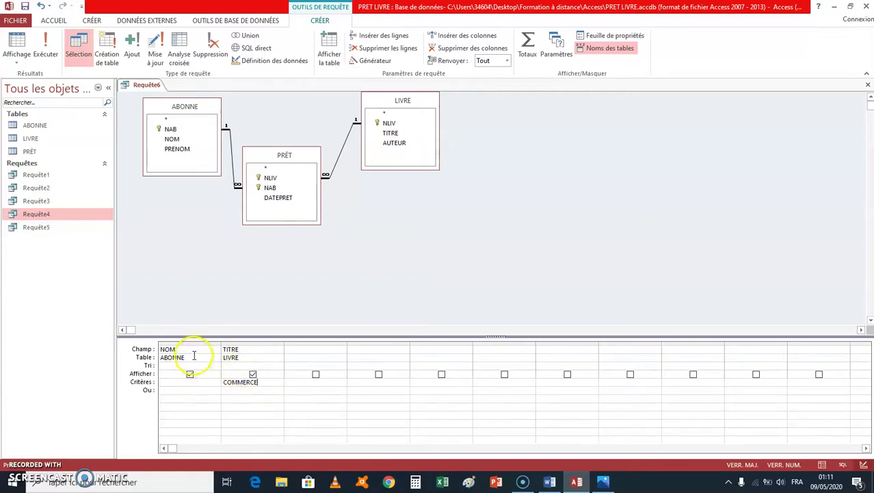
{"action": "left_click", "coordinate": [264, 381]}
{"action": "left_click", "coordinate": [45, 47]}
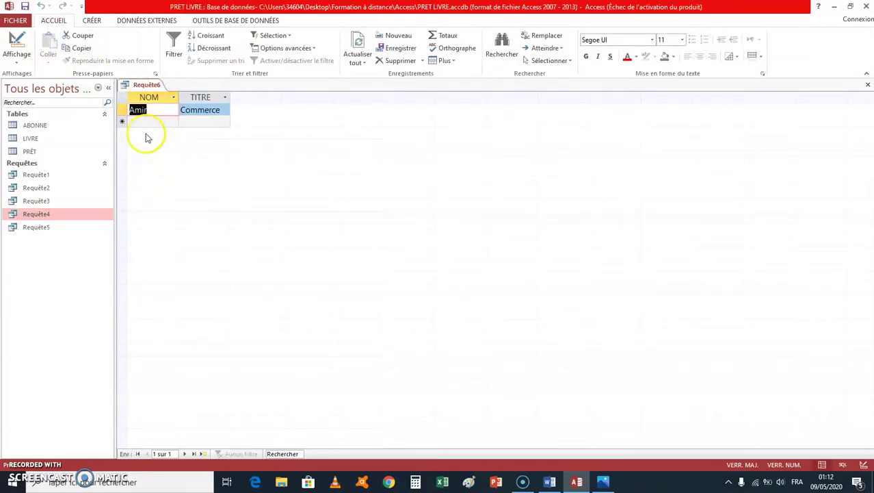
{"action": "left_click_drag", "start_coordinate": [131, 115], "coordinate": [224, 132]}
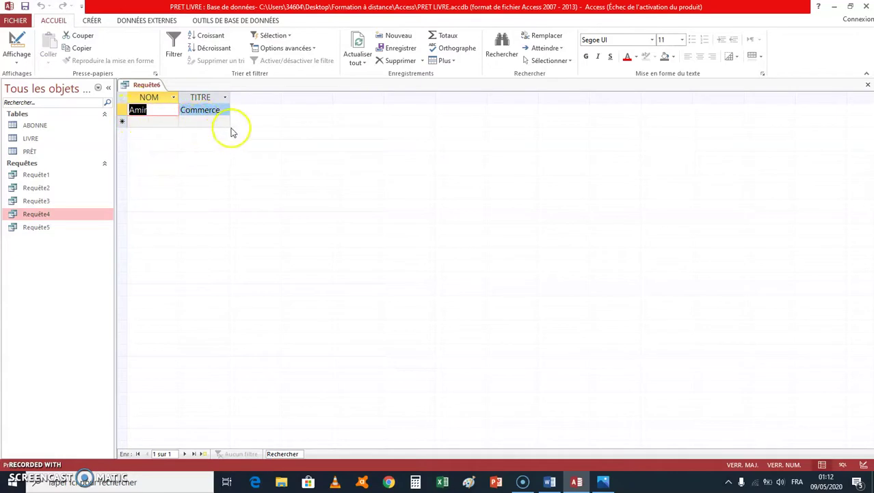
- Close the COMMERCE borrower query and save it under the name Requête6
{"action": "left_click", "coordinate": [868, 85]}
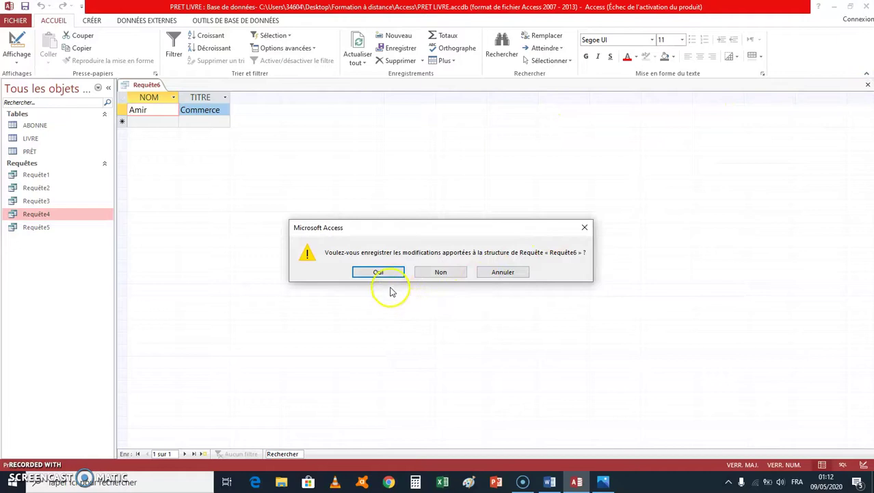
{"action": "left_click", "coordinate": [383, 273]}
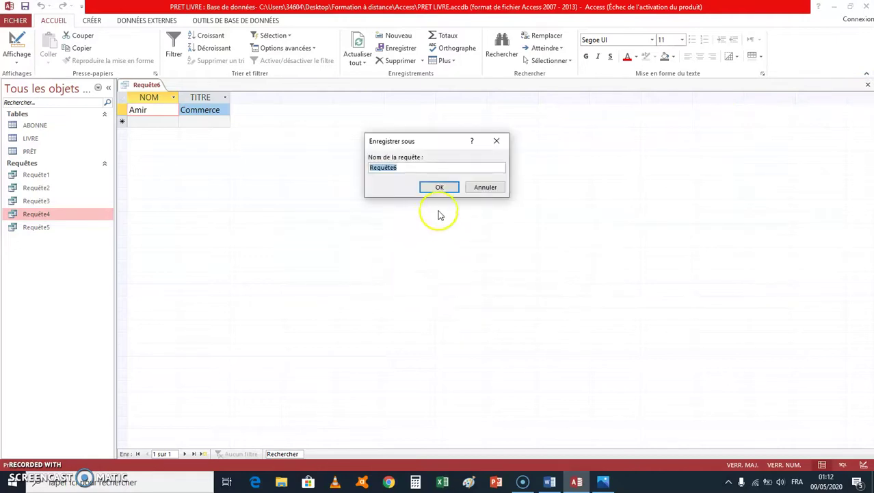
{"action": "left_click", "coordinate": [440, 189]}
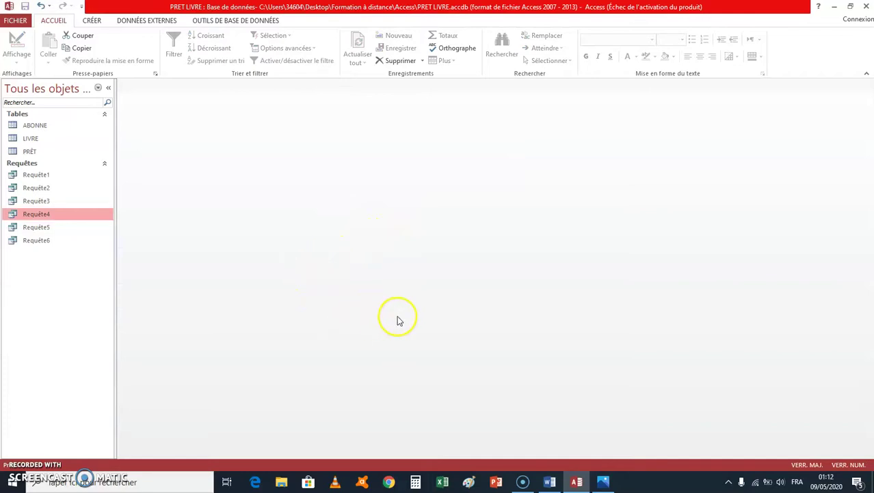
- Consult the seventh item in the REQUETE.png exercise list, then create a query in design mode with the LIVRE and PRÊT tables
{"action": "left_click", "coordinate": [602, 480]}
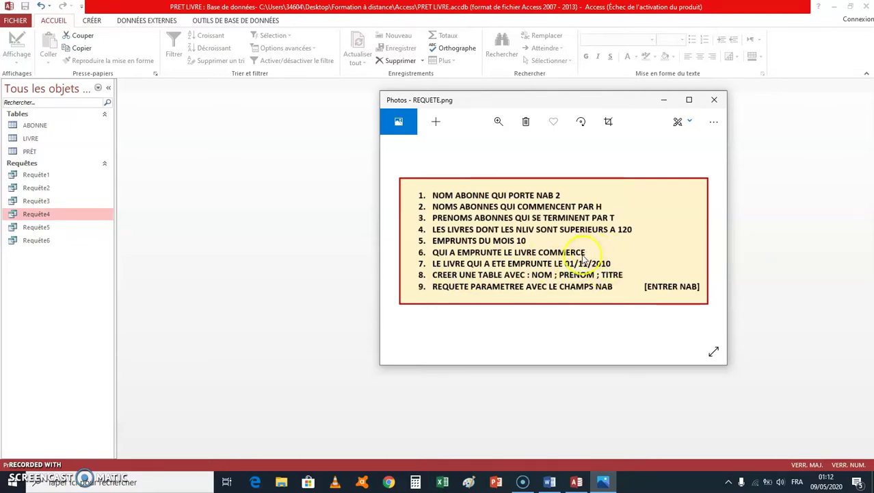
{"action": "left_click", "coordinate": [664, 100]}
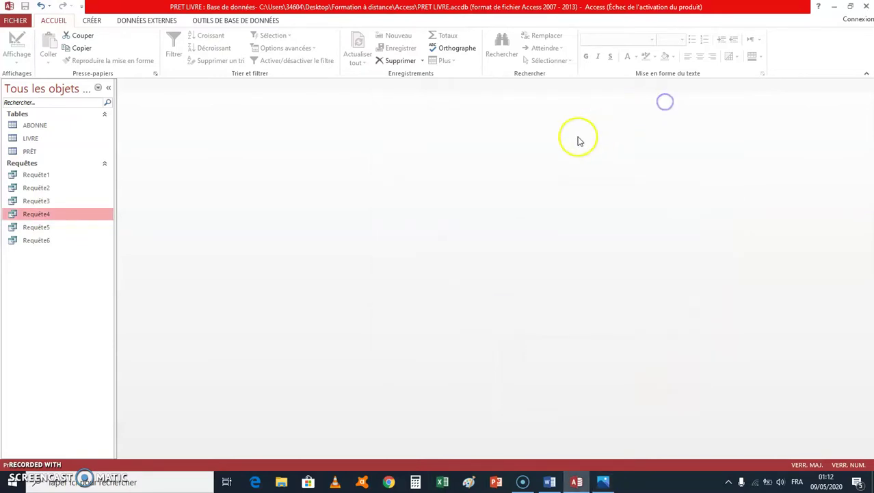
{"action": "left_click", "coordinate": [92, 20]}
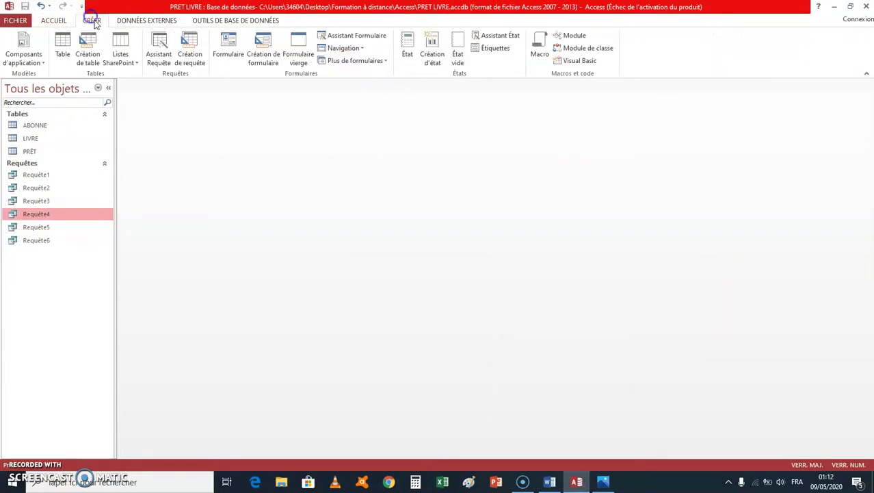
{"action": "left_click", "coordinate": [190, 42]}
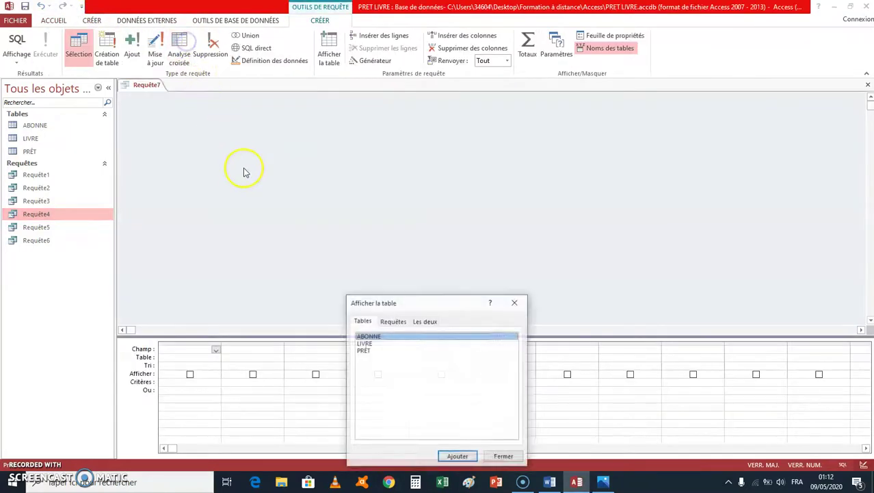
{"action": "left_click", "coordinate": [364, 342]}
{"action": "left_click", "coordinate": [456, 456]}
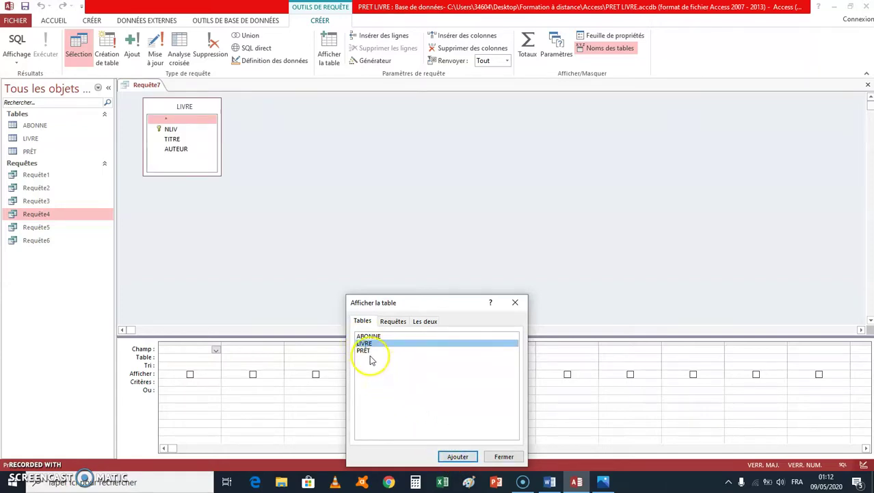
{"action": "left_click", "coordinate": [362, 352]}
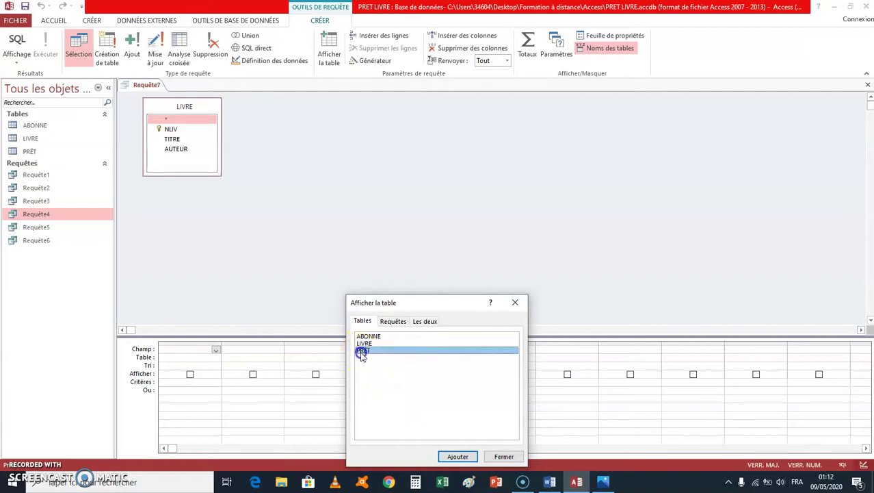
{"action": "left_click", "coordinate": [457, 457]}
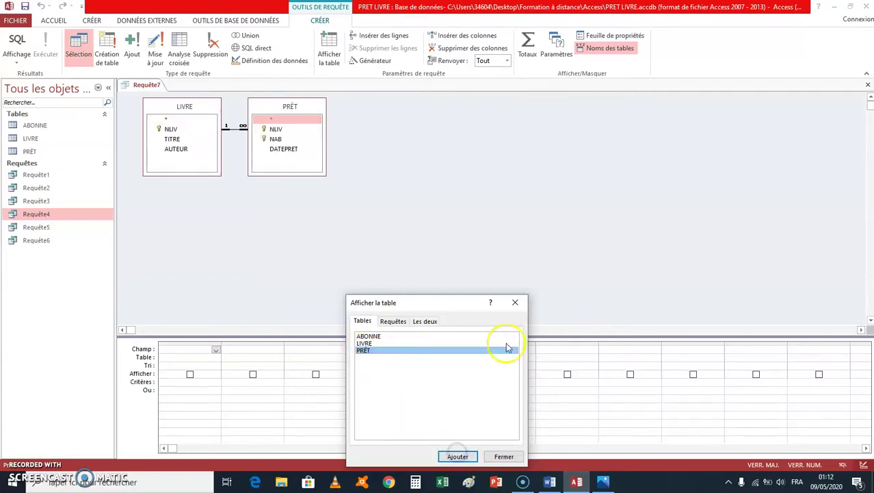
{"action": "left_click", "coordinate": [516, 303]}
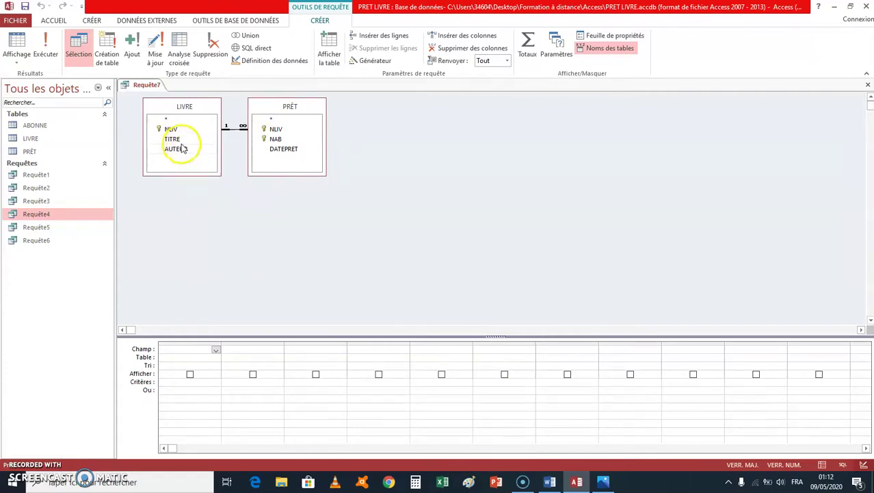
- Place TITRE from LIVRE and DATEPRET from PRÊT in the seventh query's grid
{"action": "left_click_drag", "start_coordinate": [172, 139], "coordinate": [193, 254]}
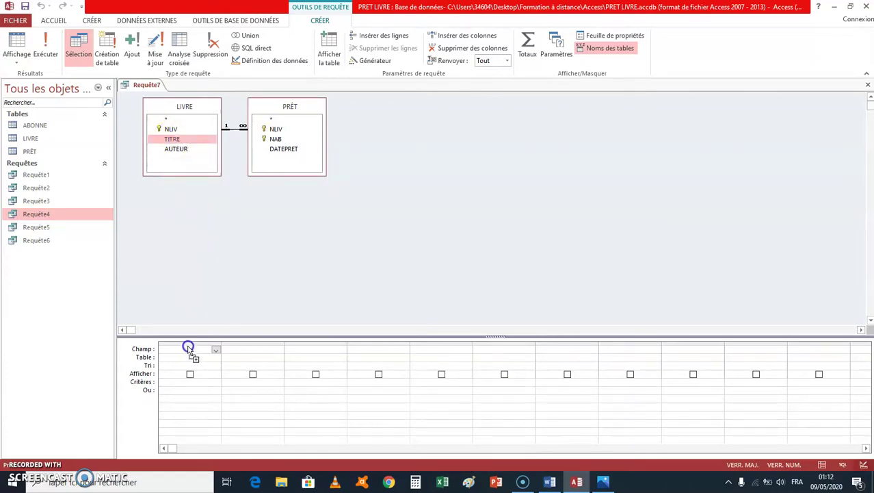
{"action": "left_click_drag", "start_coordinate": [188, 348], "coordinate": [188, 349]}
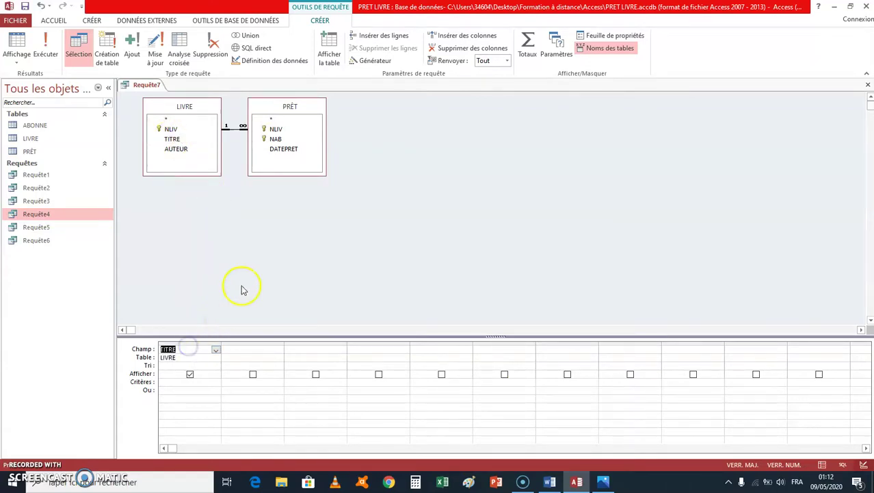
{"action": "left_click", "coordinate": [288, 152]}
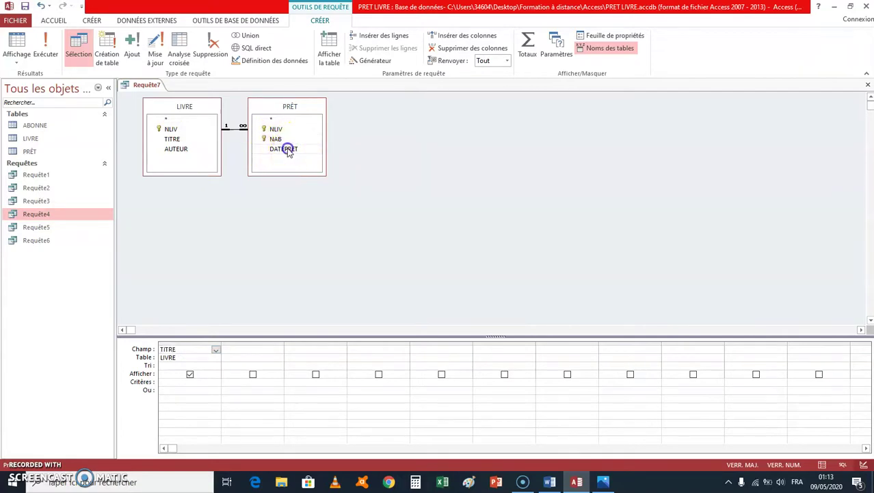
{"action": "left_click_drag", "start_coordinate": [288, 152], "coordinate": [275, 315]}
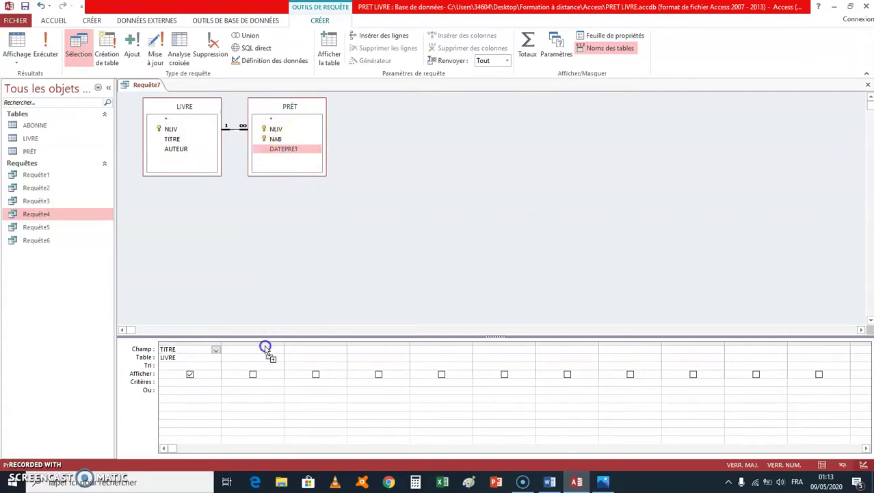
{"action": "left_click_drag", "start_coordinate": [266, 351], "coordinate": [266, 350]}
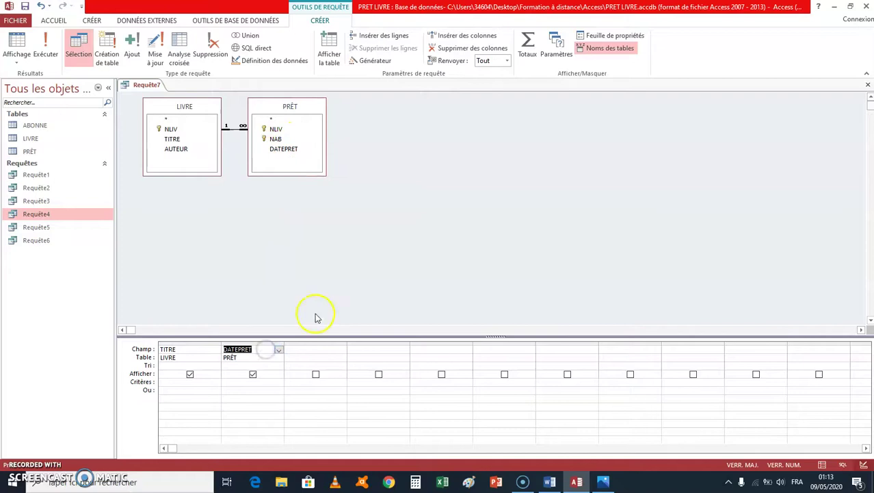
- Check the loan date in the exercise list, set the DATEPRET criterion to 01/11/2010, and run the query
{"action": "left_click", "coordinate": [603, 482]}
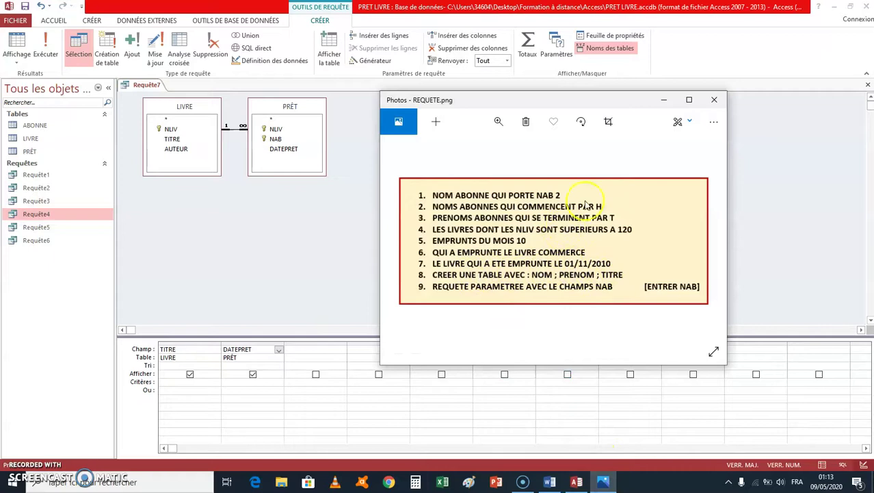
{"action": "left_click", "coordinate": [664, 101]}
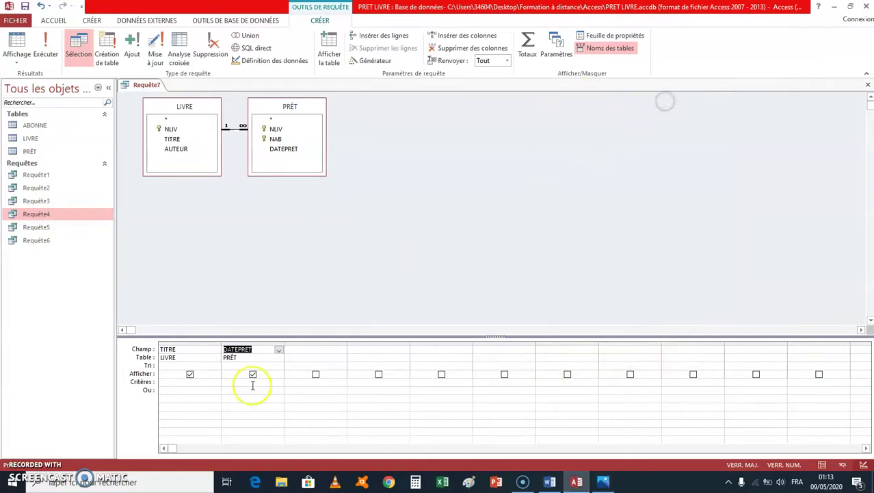
{"action": "left_click", "coordinate": [230, 383]}
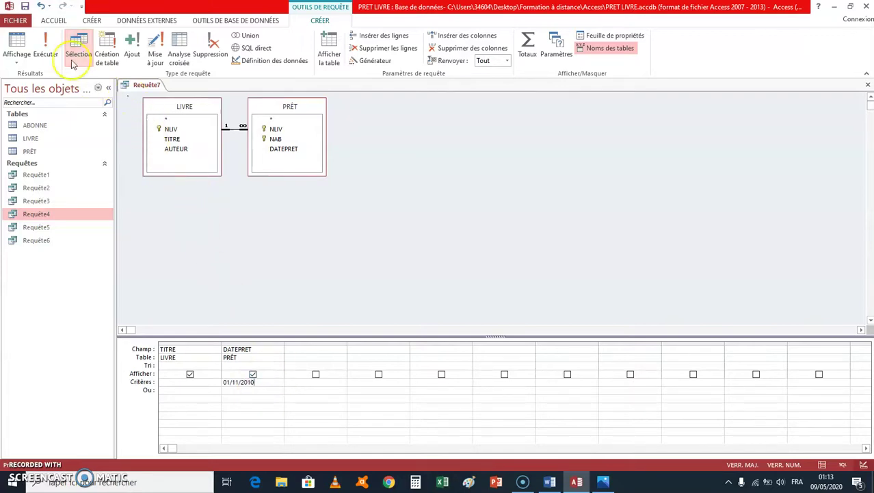
{"action": "left_click", "coordinate": [45, 52]}
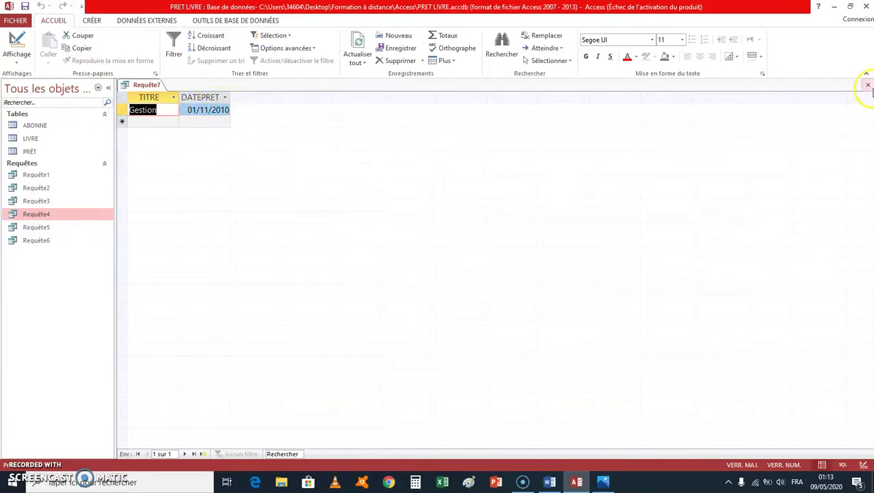
- Close the loan date query and save it under the name Requête7
{"action": "left_click", "coordinate": [868, 85]}
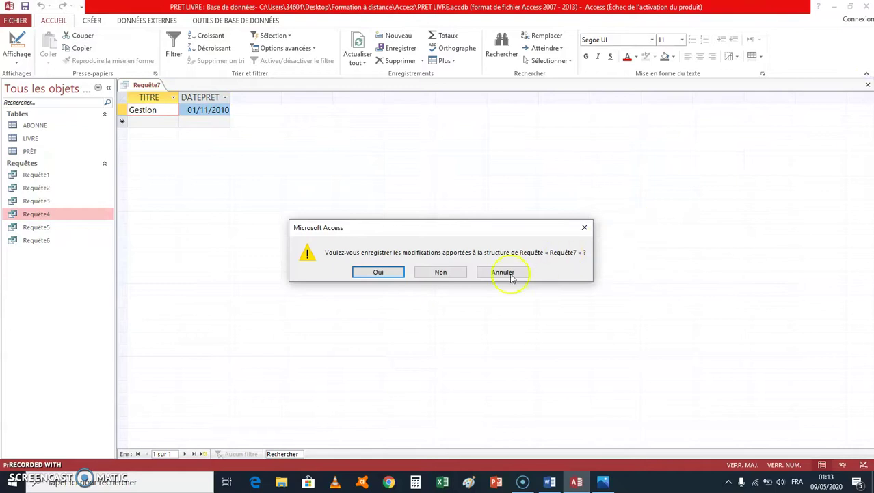
{"action": "left_click", "coordinate": [391, 270]}
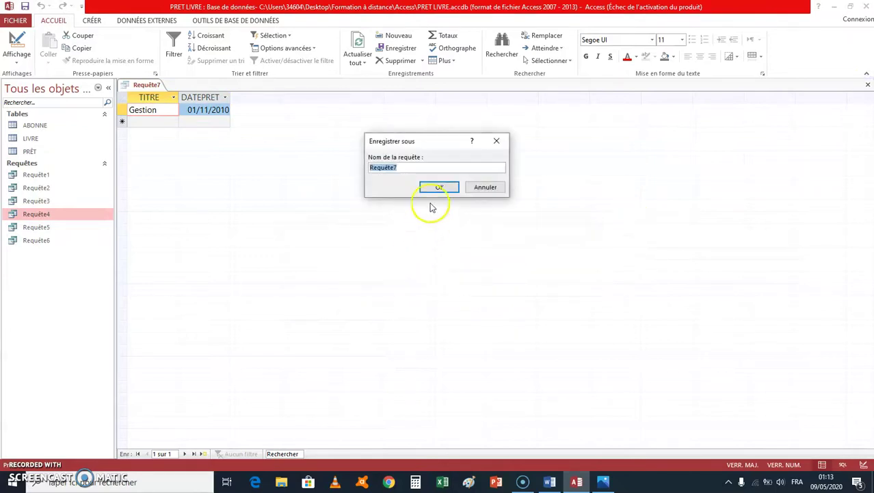
{"action": "left_click", "coordinate": [439, 189]}
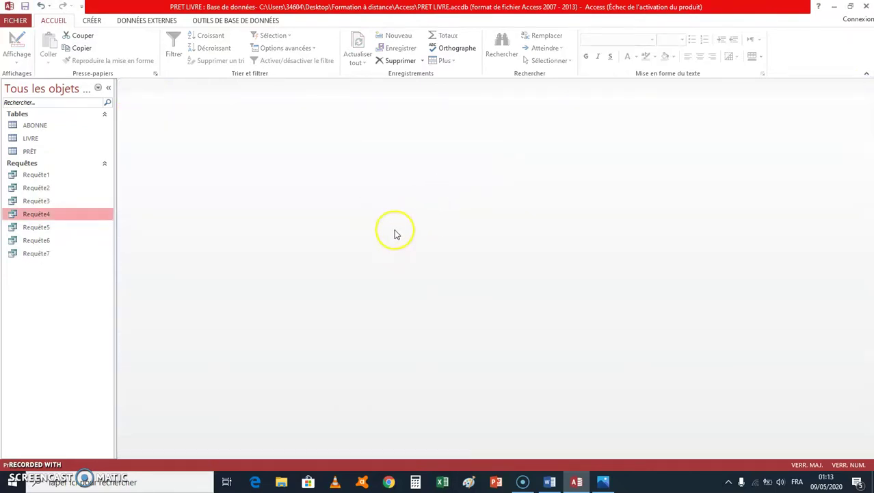
- Consult the eighth exercise item, then create a query in design mode with the ABONNE, LIVRE and PRÊT tables
{"action": "left_click", "coordinate": [603, 483]}
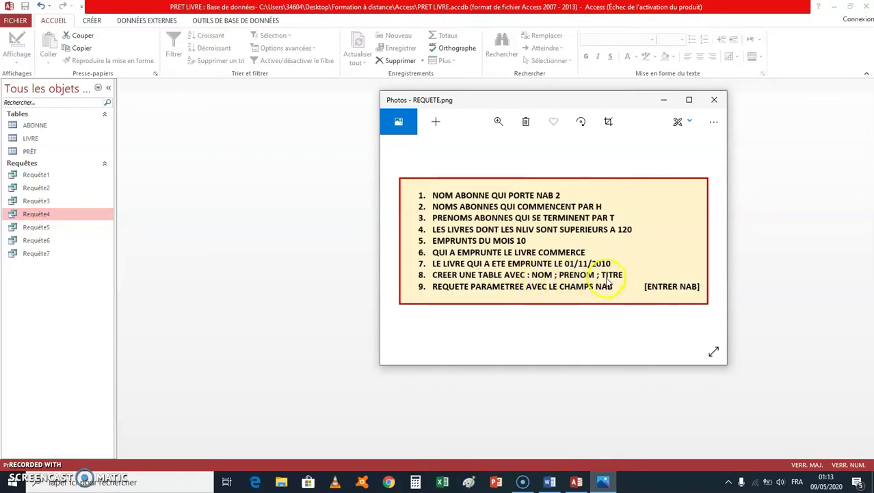
{"action": "left_click", "coordinate": [664, 100]}
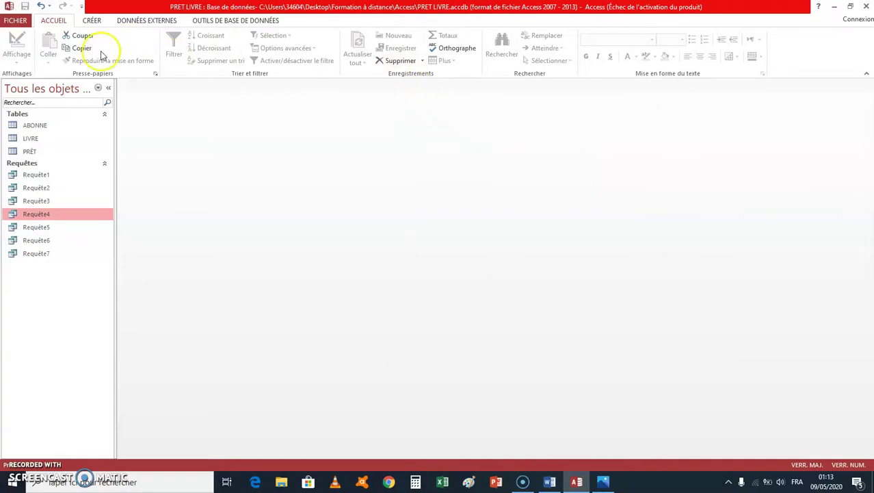
{"action": "left_click", "coordinate": [92, 20]}
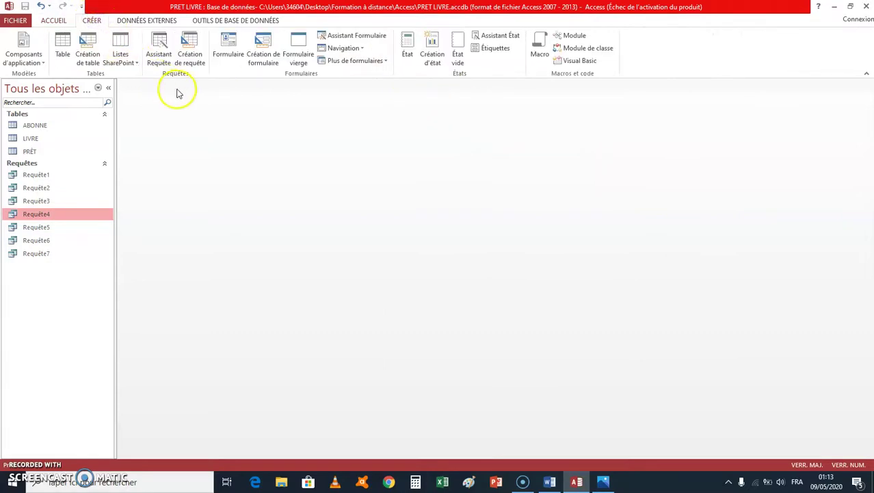
{"action": "left_click", "coordinate": [190, 46]}
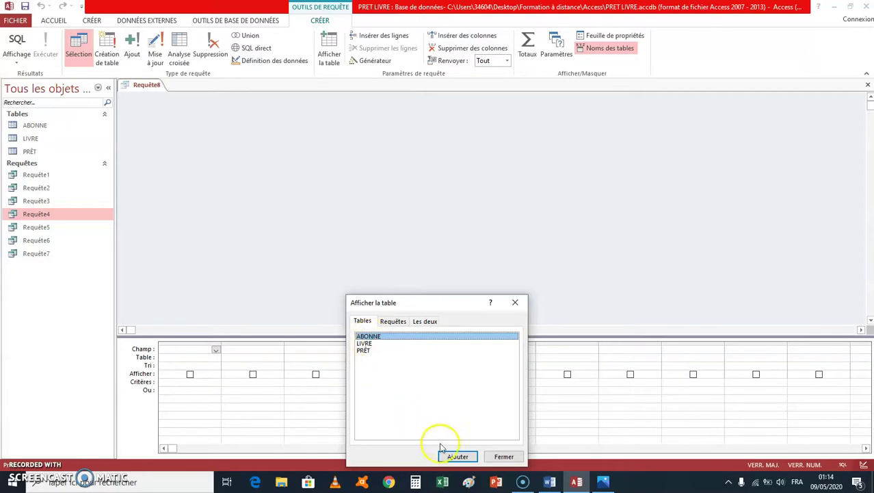
{"action": "left_click", "coordinate": [458, 456]}
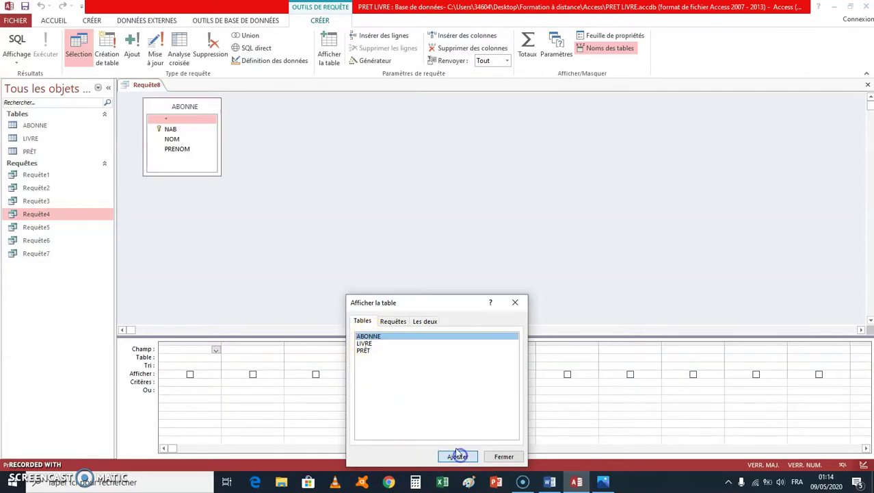
{"action": "left_click", "coordinate": [369, 344]}
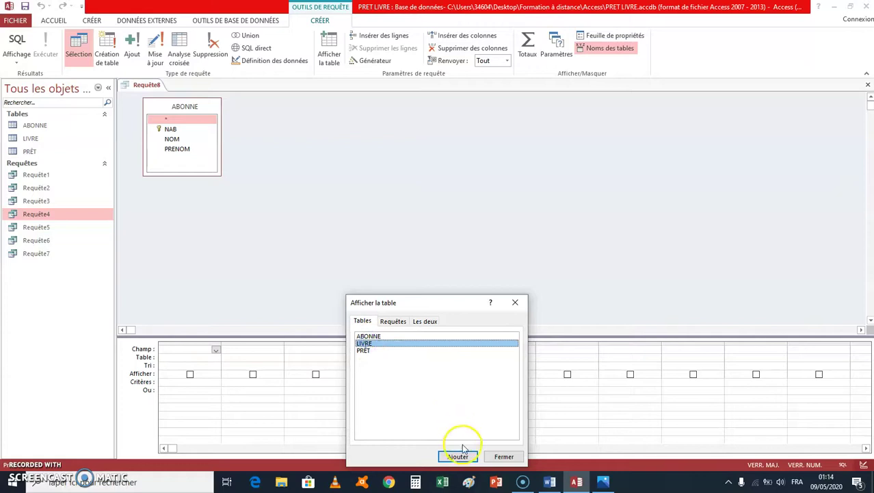
{"action": "left_click", "coordinate": [461, 466]}
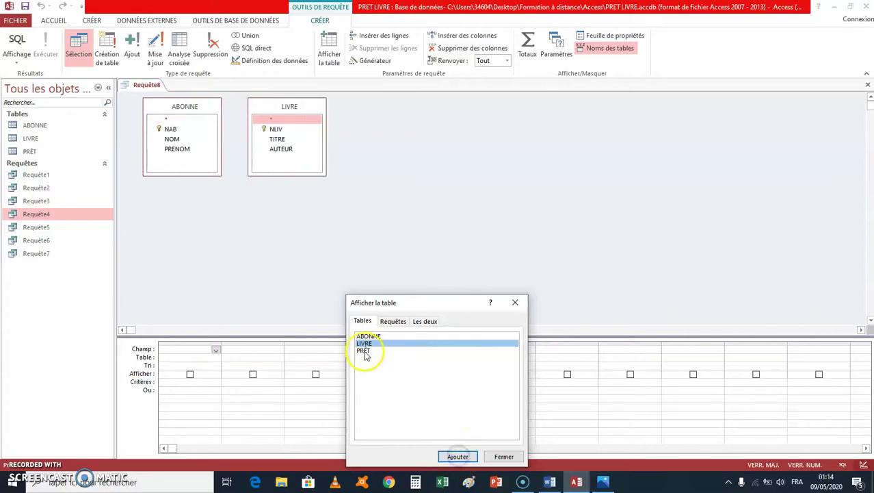
{"action": "left_click", "coordinate": [363, 350]}
{"action": "left_click", "coordinate": [457, 456]}
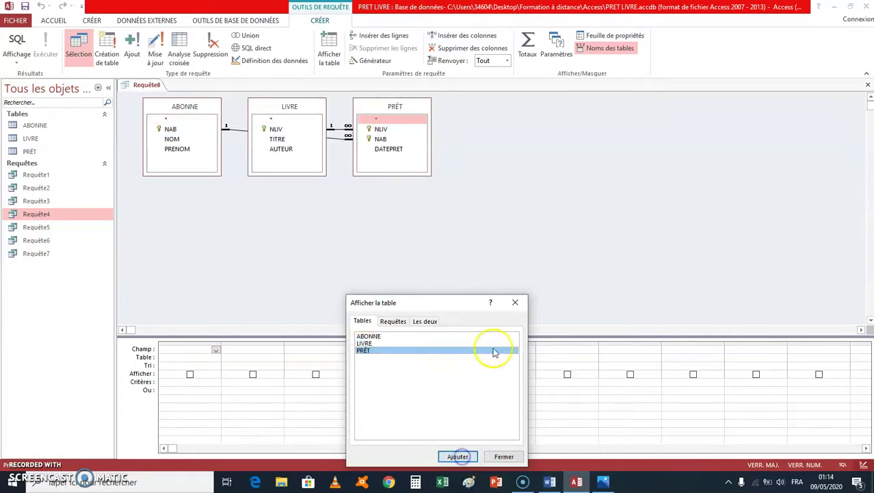
{"action": "left_click", "coordinate": [515, 302]}
- Rearrange the eighth query's diagram so PRÊT sits below and between ABONNE and LIVRE
{"action": "left_click_drag", "start_coordinate": [291, 108], "coordinate": [474, 171]}
{"action": "left_click_drag", "start_coordinate": [391, 107], "coordinate": [311, 178]}
{"action": "left_click_drag", "start_coordinate": [450, 176], "coordinate": [373, 115]}
- Place NOM and PRENOM from ABONNE and TITRE from LIVRE in the eighth query's grid
{"action": "left_click_drag", "start_coordinate": [171, 139], "coordinate": [186, 280]}
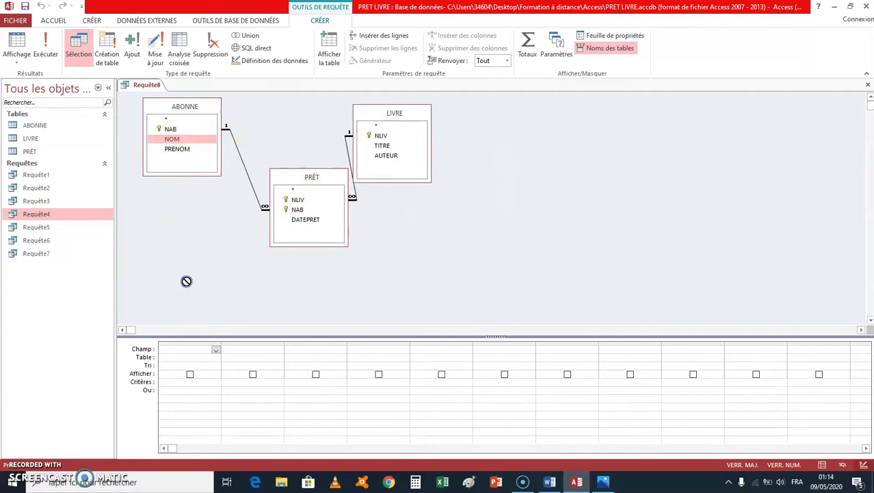
{"action": "left_click_drag", "start_coordinate": [197, 349], "coordinate": [196, 350]}
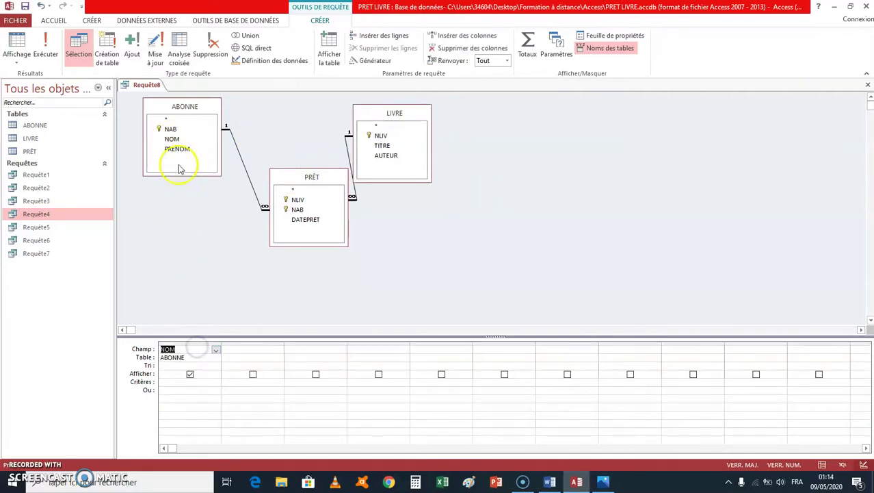
{"action": "left_click_drag", "start_coordinate": [176, 149], "coordinate": [191, 186]}
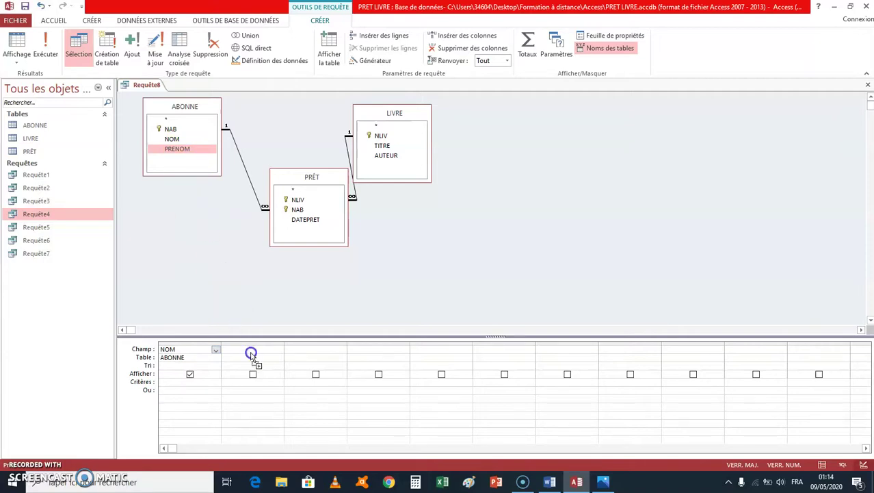
{"action": "left_click_drag", "start_coordinate": [251, 354], "coordinate": [252, 351]}
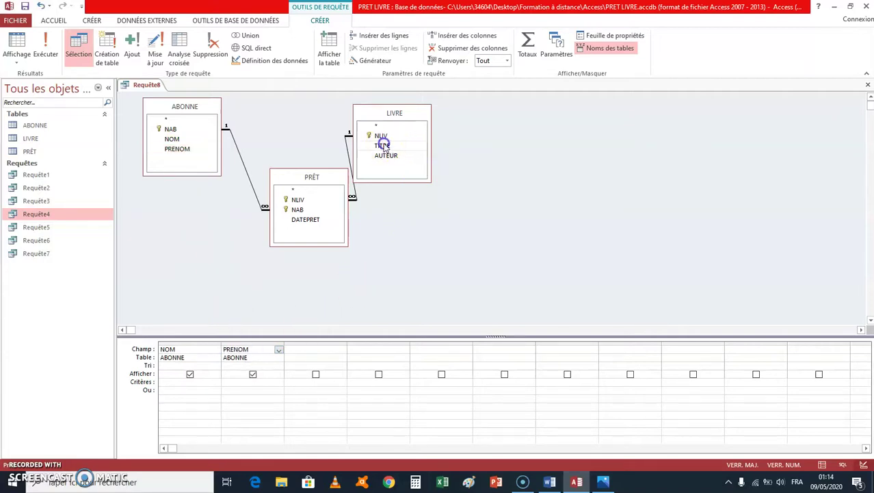
{"action": "left_click_drag", "start_coordinate": [383, 145], "coordinate": [392, 215]}
{"action": "left_click_drag", "start_coordinate": [331, 354], "coordinate": [327, 349]}
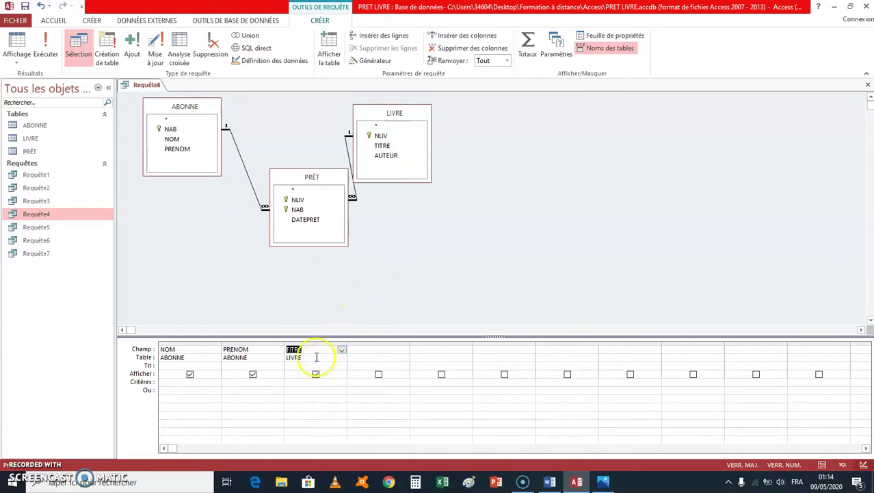
- Turn the eighth query into a make-table query that creates a table named ESSAI in the current database
{"action": "left_click", "coordinate": [112, 45]}
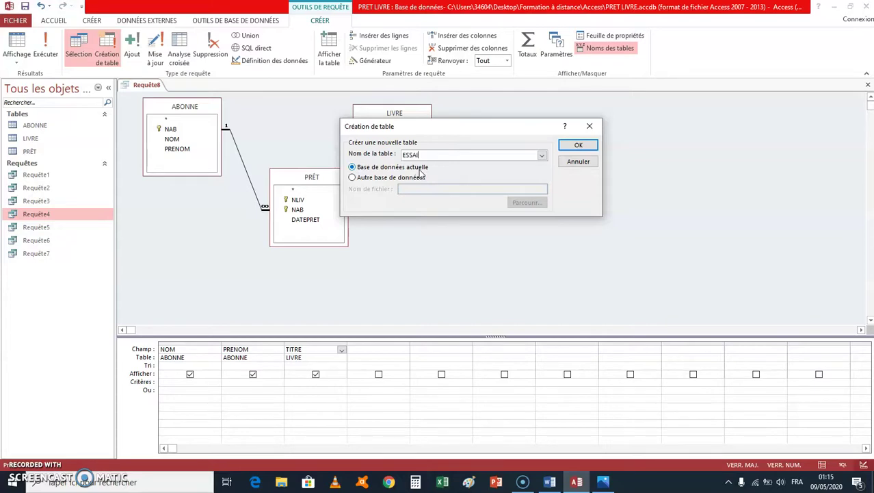
{"action": "left_click", "coordinate": [578, 146]}
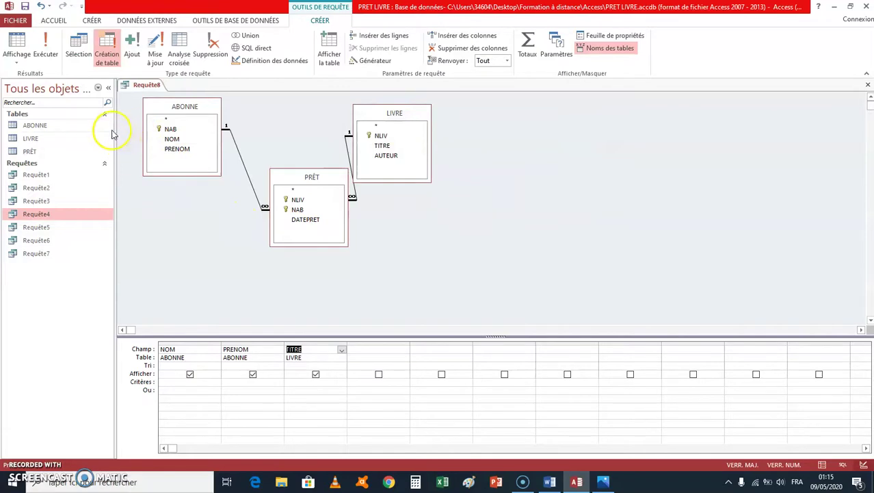
- Run the make-table query to create the ESSAI table, then close the query and save it as Requête8
{"action": "left_click", "coordinate": [46, 48]}
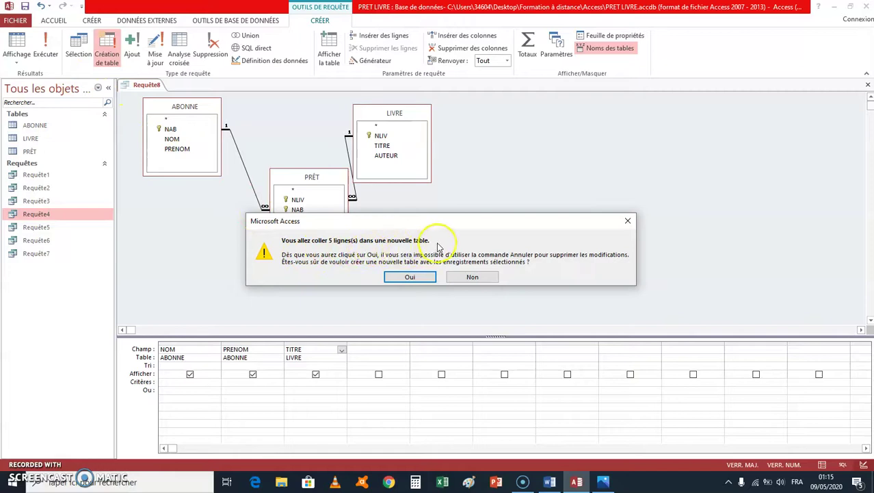
{"action": "left_click", "coordinate": [411, 277]}
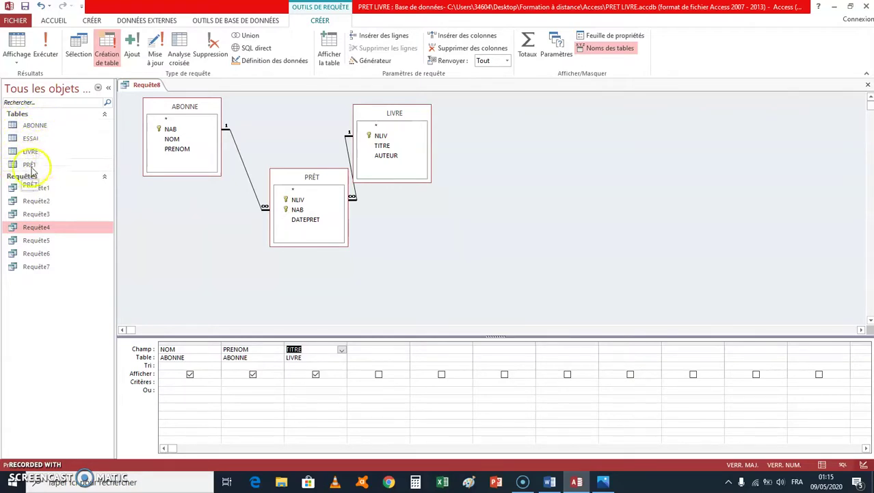
{"action": "left_click", "coordinate": [867, 85]}
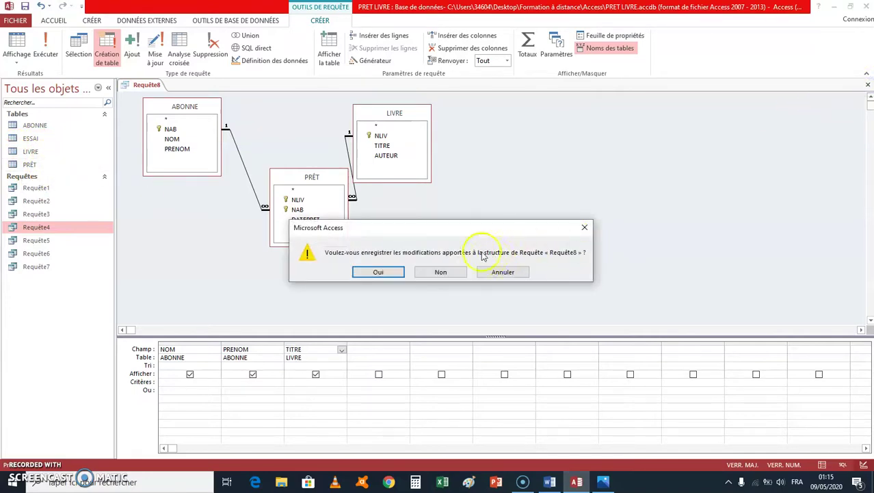
{"action": "left_click", "coordinate": [375, 272]}
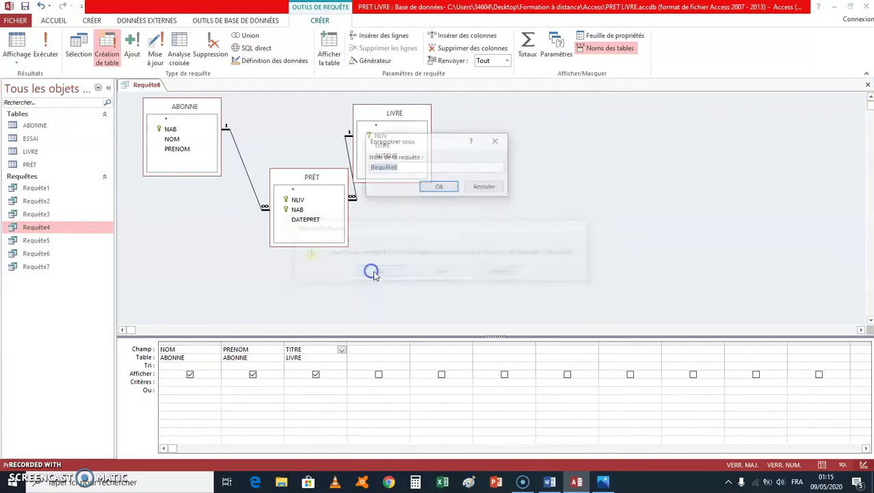
{"action": "left_click", "coordinate": [440, 187]}
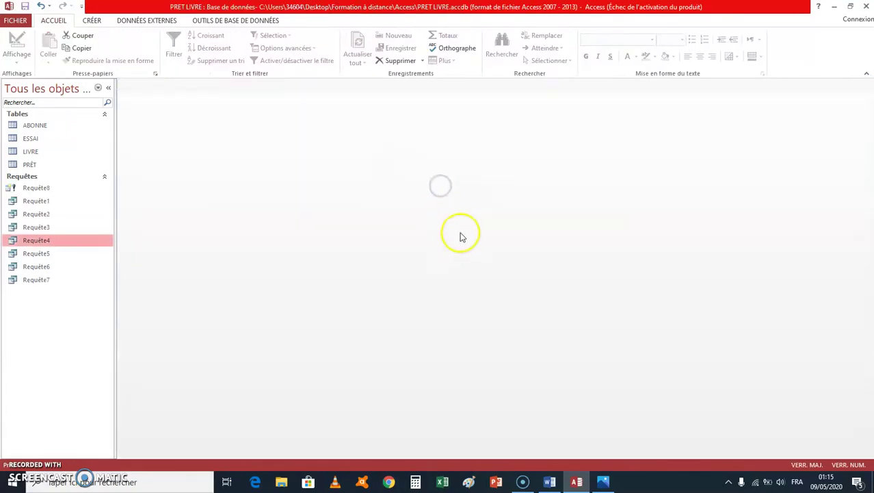
- Consult the ninth exercise item, then create a query in design mode with only the ABONNE table
{"action": "left_click", "coordinate": [605, 482]}
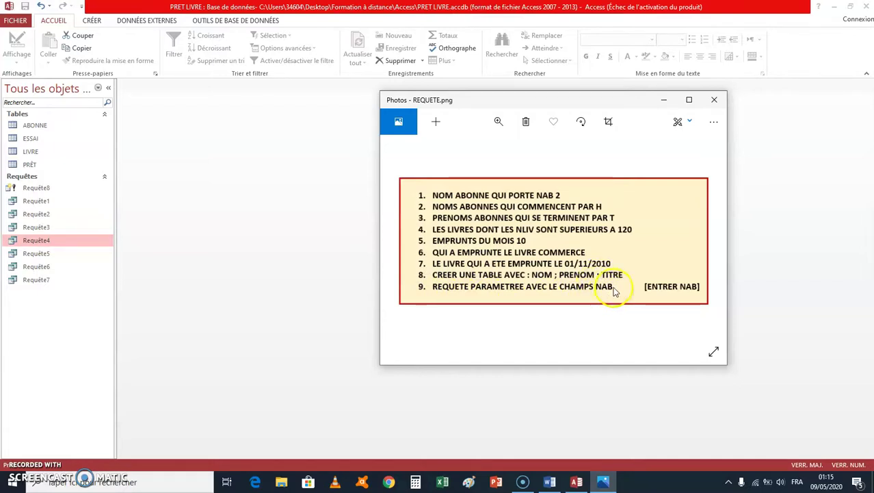
{"action": "left_click", "coordinate": [665, 103]}
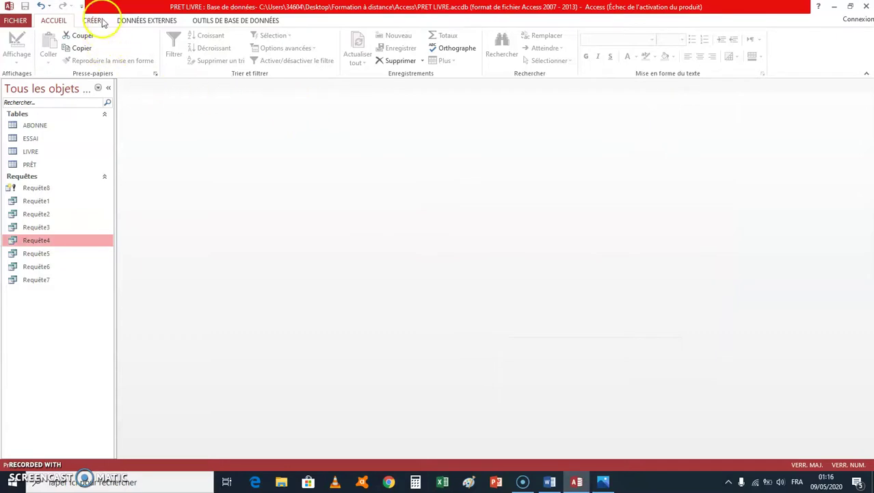
{"action": "left_click", "coordinate": [100, 21]}
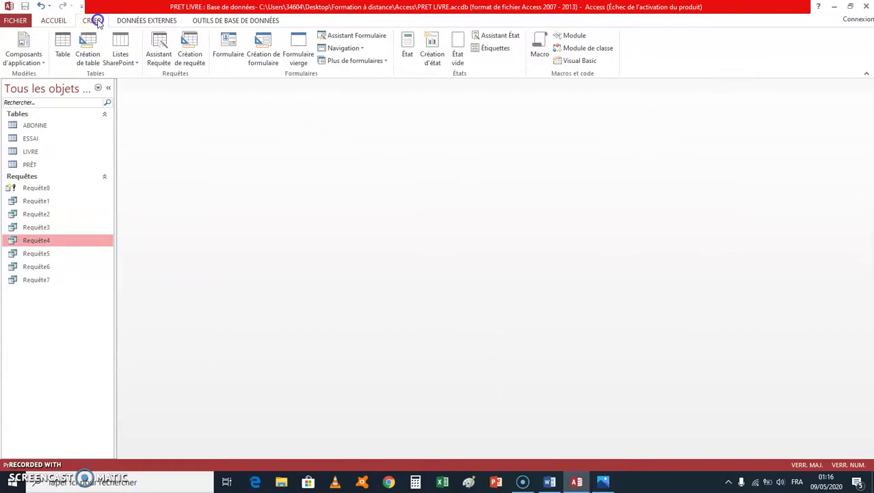
{"action": "left_click", "coordinate": [192, 54]}
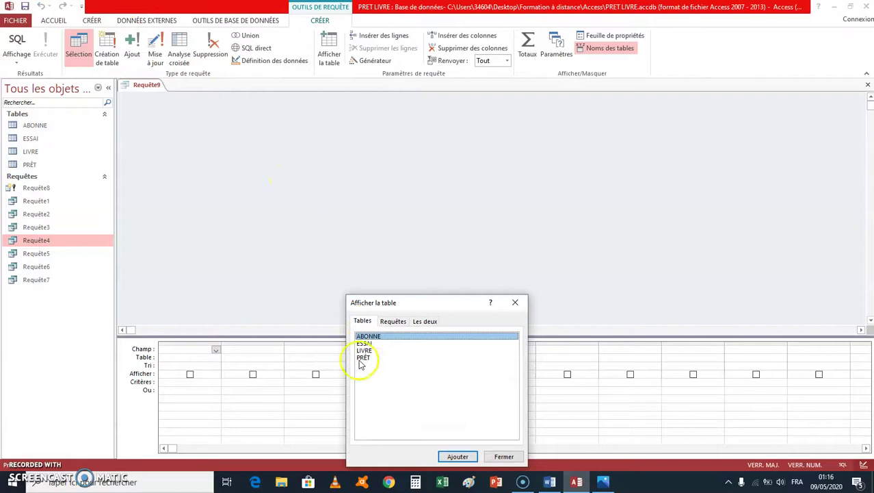
{"action": "left_click", "coordinate": [456, 455]}
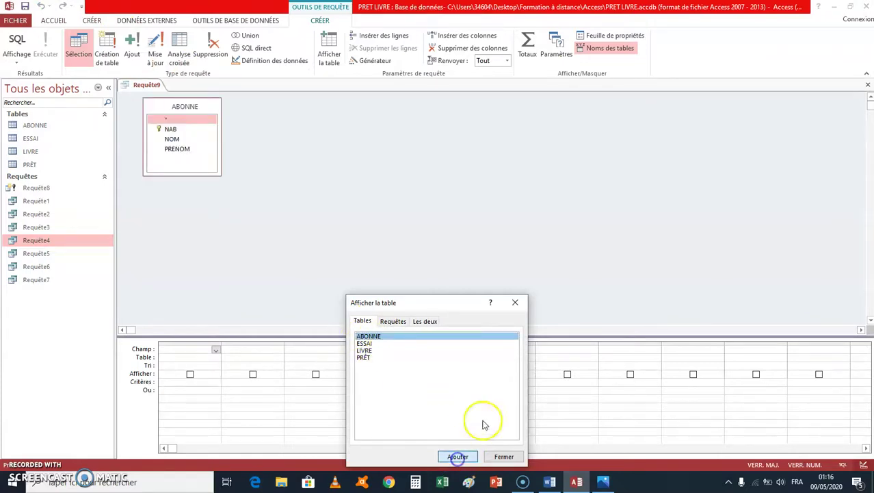
{"action": "left_click", "coordinate": [515, 303]}
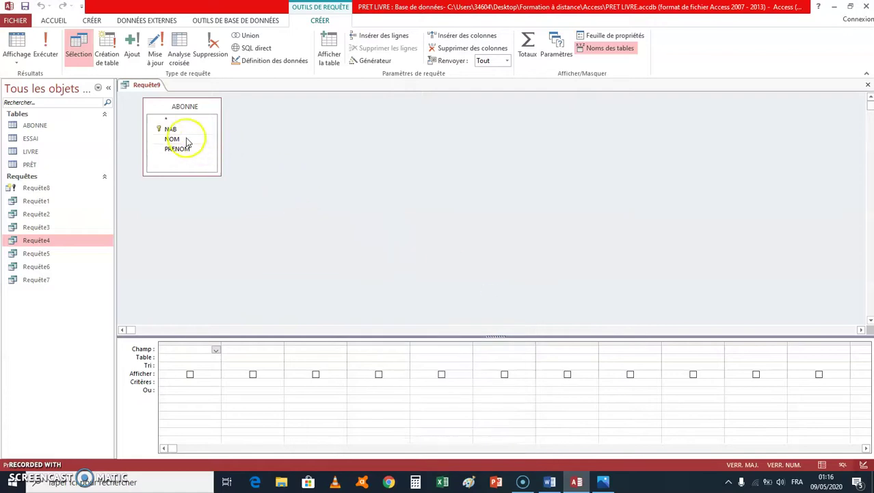
- Place NAB, NOM and PRENOM from ABONNE in the ninth query's grid
{"action": "left_click_drag", "start_coordinate": [179, 130], "coordinate": [190, 350]}
{"action": "left_click_drag", "start_coordinate": [176, 139], "coordinate": [239, 340]}
{"action": "left_click_drag", "start_coordinate": [246, 350], "coordinate": [248, 351]}
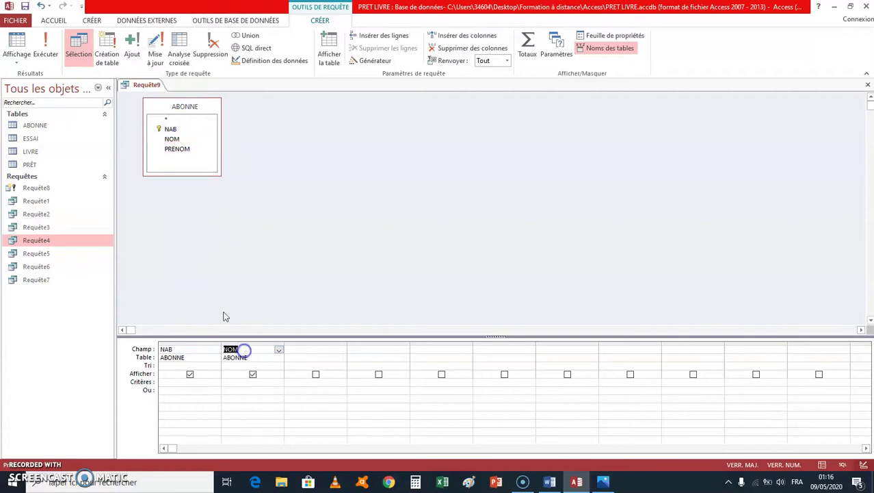
{"action": "left_click_drag", "start_coordinate": [169, 148], "coordinate": [300, 352]}
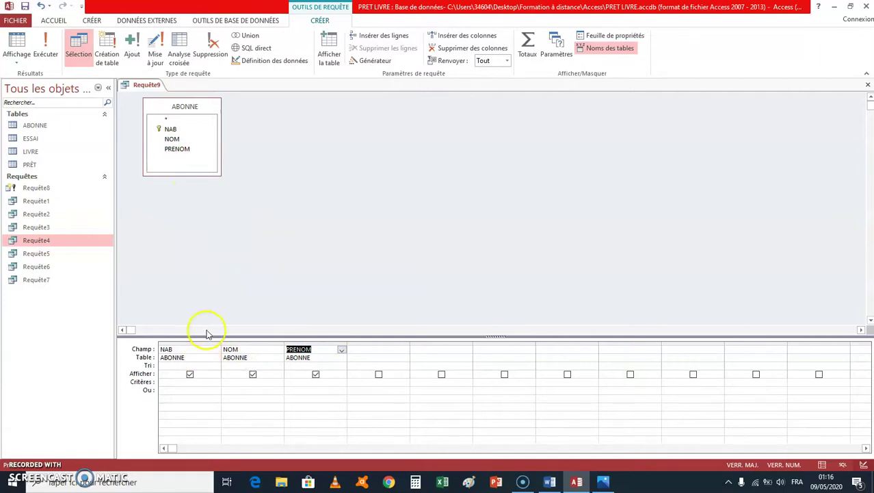
- Enter the parameter criterion [ENTRER NAB] under the NAB field and check it against the ninth exercise item
{"action": "left_click", "coordinate": [169, 383]}
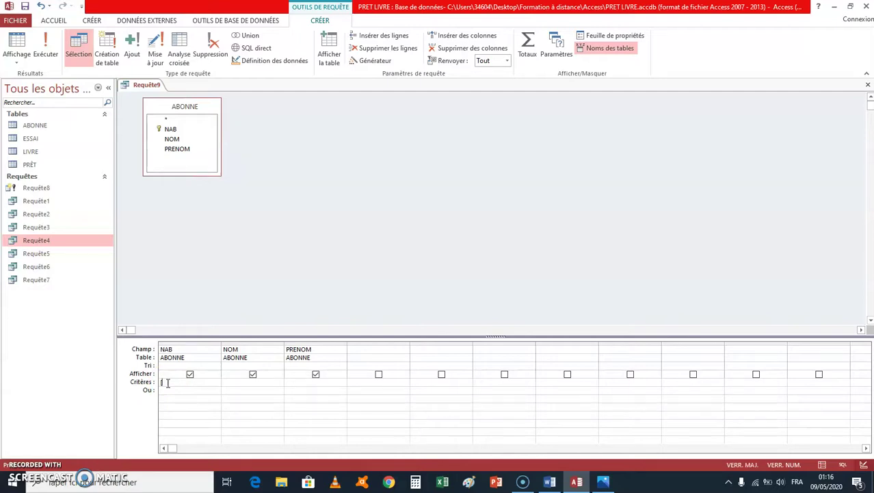
{"action": "type", "text": "NTRER NAB"}
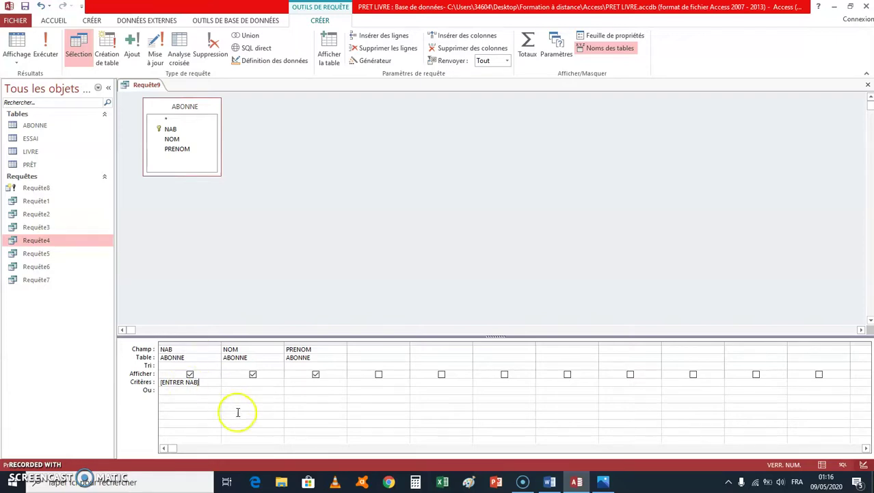
{"action": "left_click", "coordinate": [604, 484]}
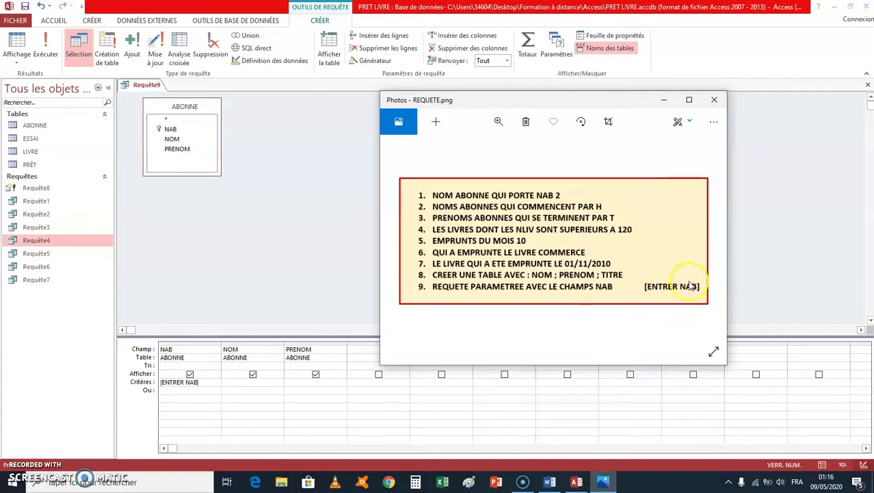
{"action": "left_click", "coordinate": [663, 99]}
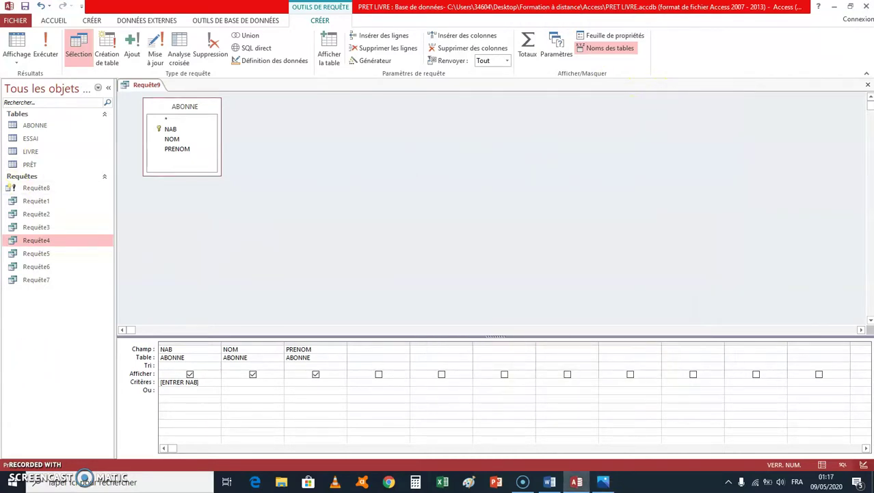
- Run the parameter query with 2 as the NAB value, then close it and save it as Requête9
{"action": "left_click", "coordinate": [45, 49]}
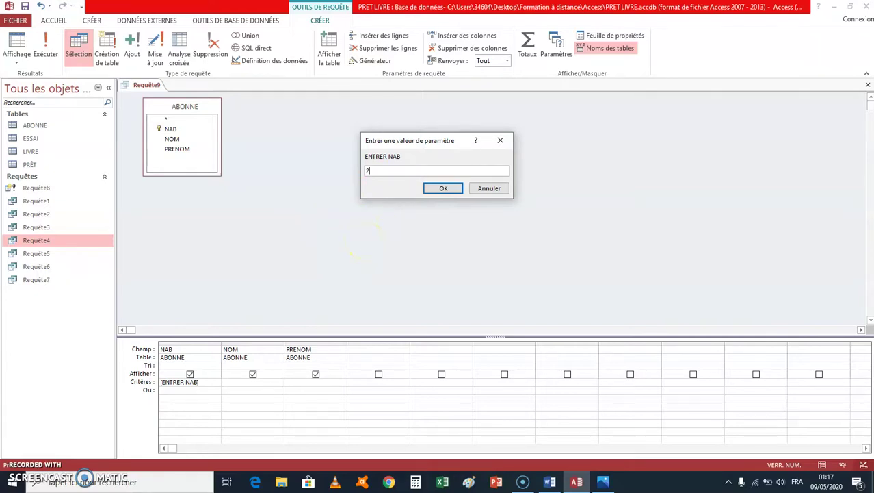
{"action": "left_click", "coordinate": [442, 189]}
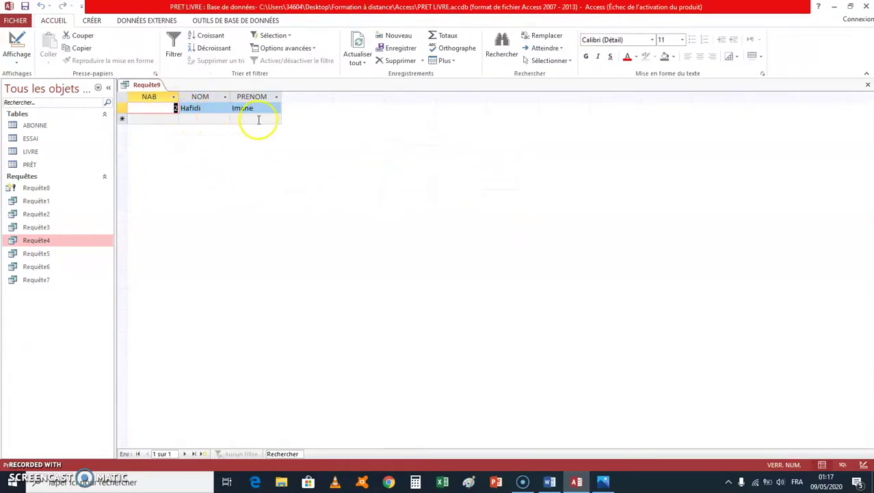
{"action": "left_click", "coordinate": [868, 87]}
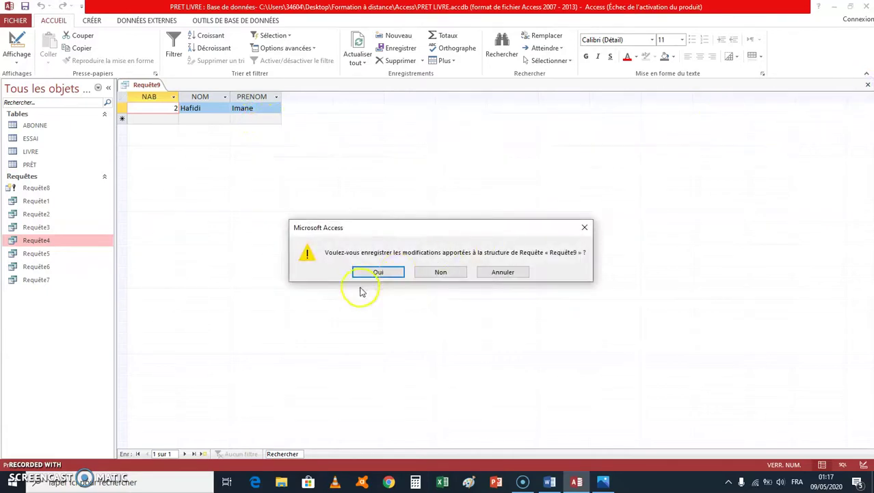
{"action": "left_click", "coordinate": [374, 273]}
{"action": "left_click", "coordinate": [442, 188]}
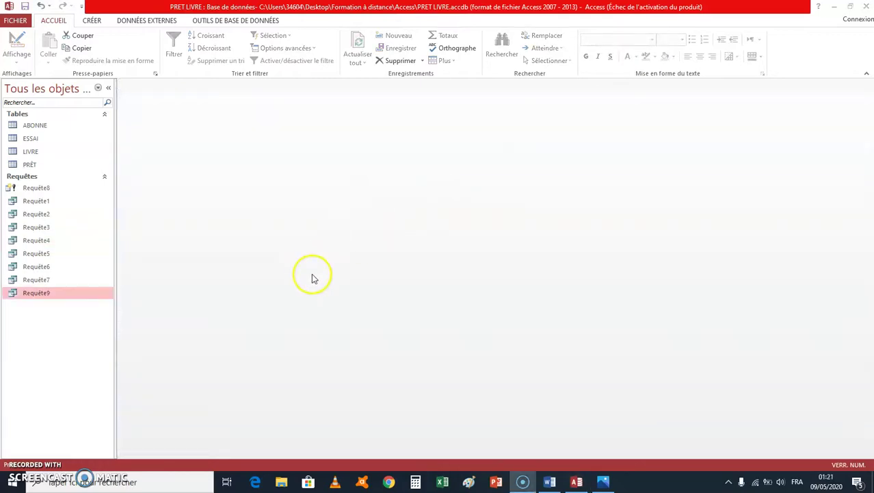